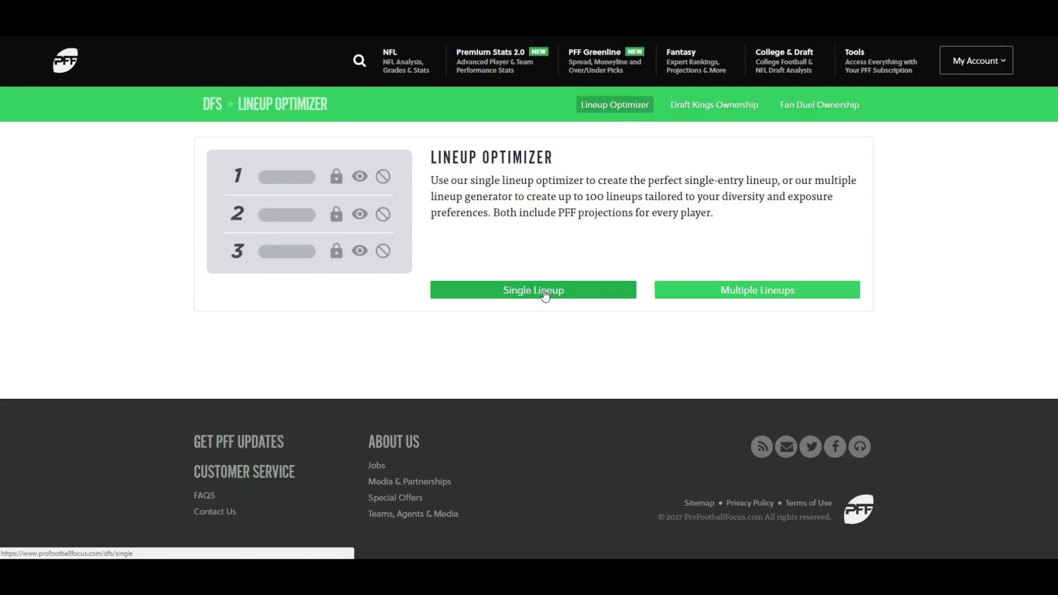
Open the Multiple Lineups optimizer and choose the DraftKings site, Week 2 and the Sun 9/16 13 Games slate
left_click(755, 295)
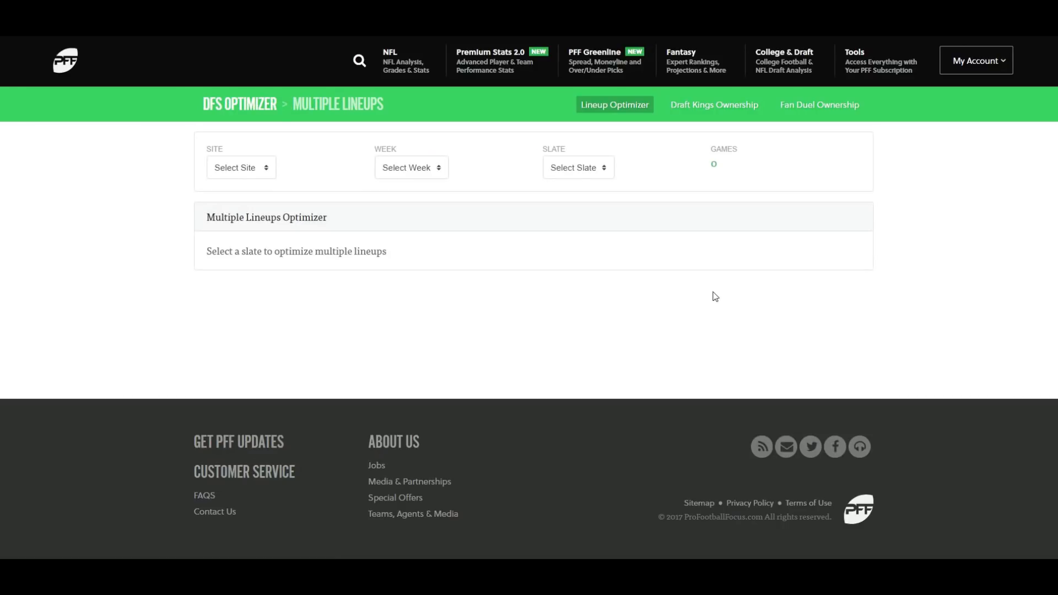
left_click(249, 171)
left_click(246, 191)
left_click(388, 169)
left_click(397, 194)
left_click(576, 168)
left_click(568, 184)
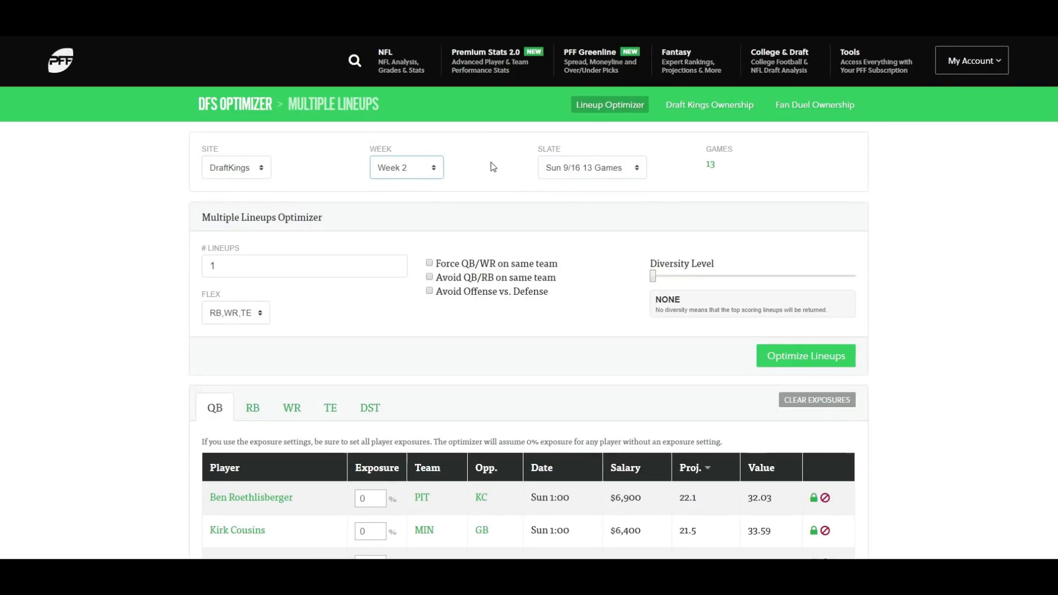
Set the number of lineups to generate to 20
scroll(493, 166, "down", 2)
left_click(274, 175)
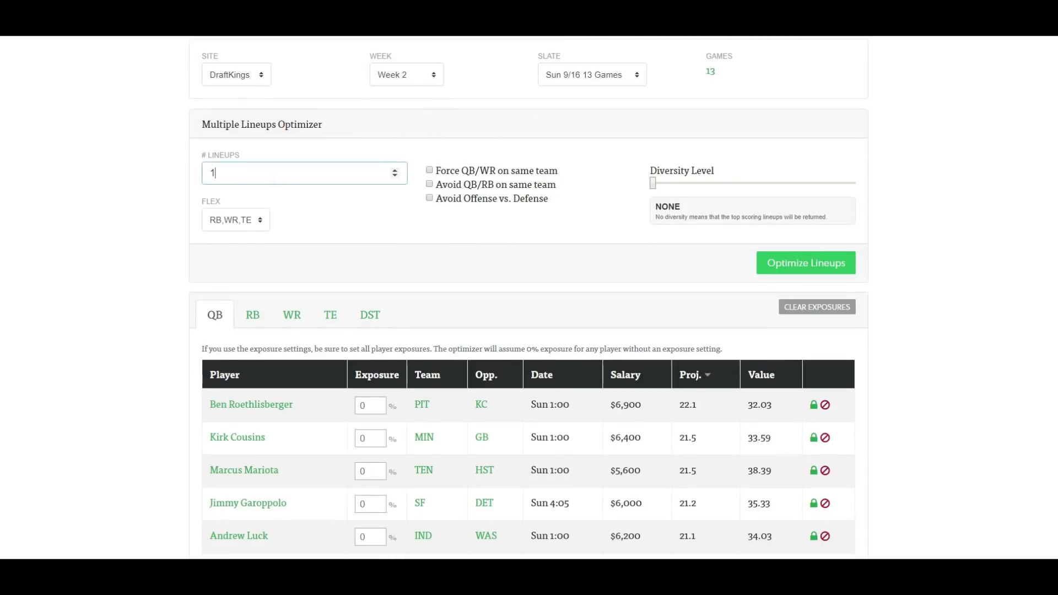
type("20")
left_click(193, 137)
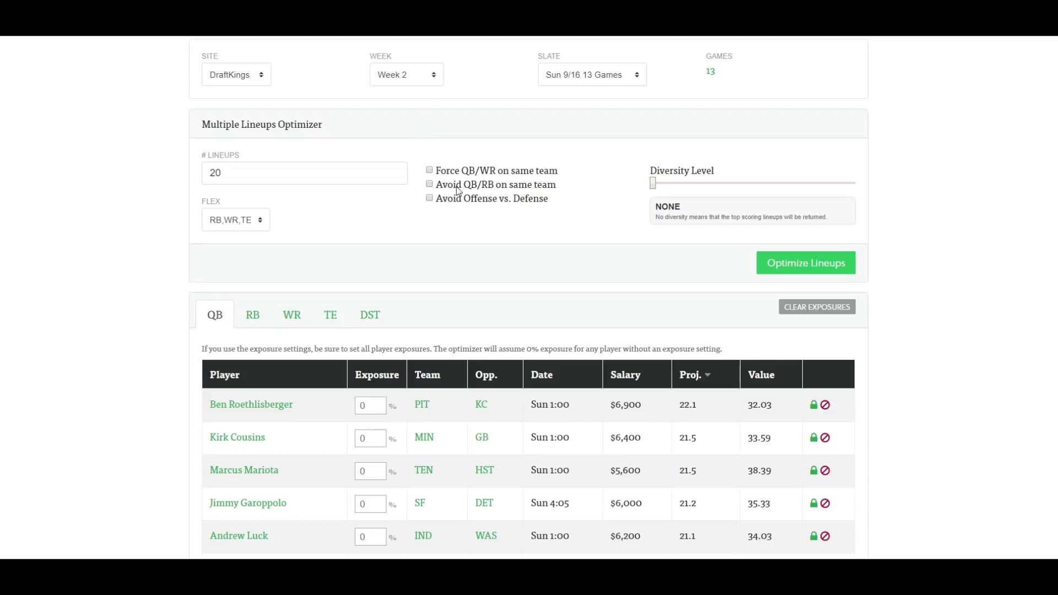
Set the diversity level to Low, enable Avoid Offense vs. Defense, and restrict the flex position to WR
left_click(686, 184)
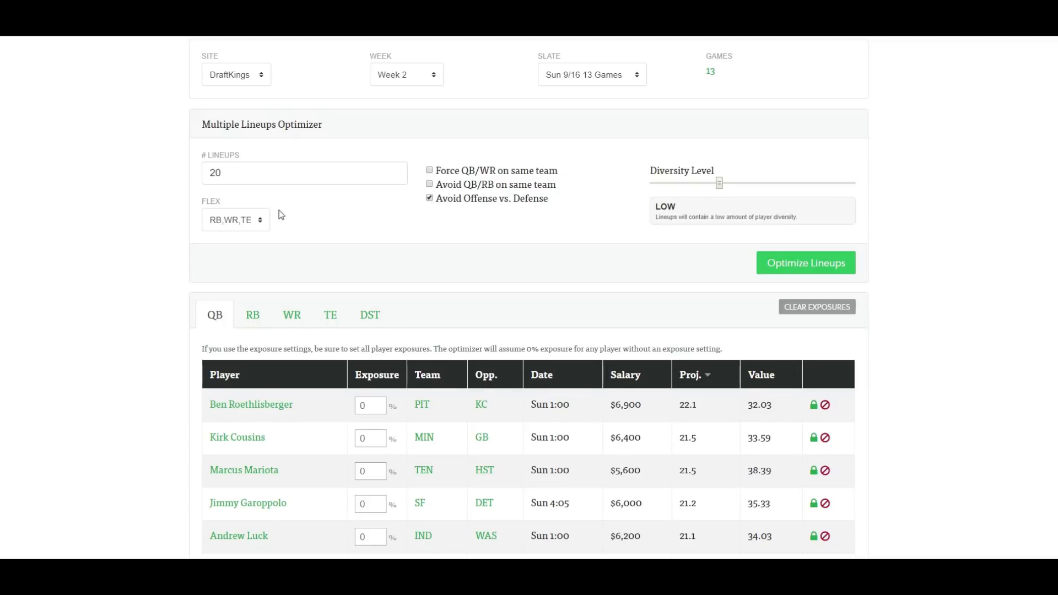
left_click(261, 220)
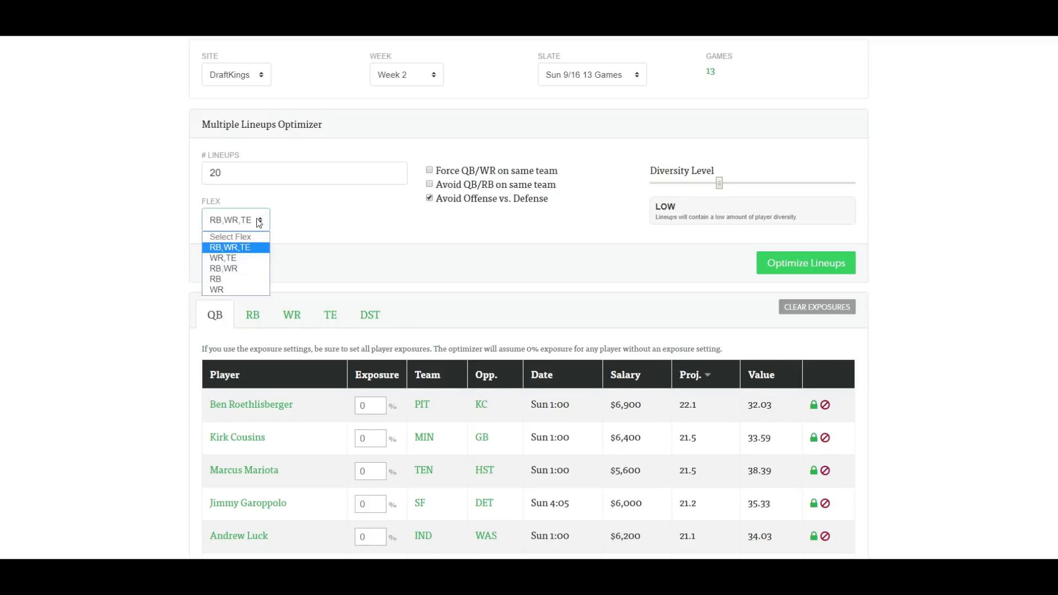
left_click(232, 291)
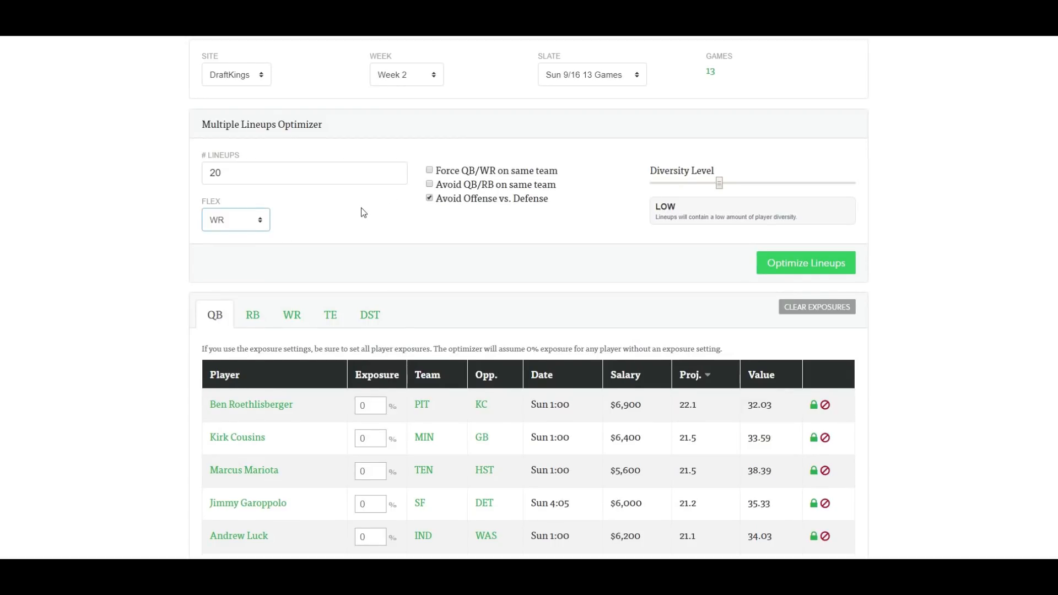
Sort the quarterback table by salary, by projection and finally by value
scroll(363, 213, "down", 2)
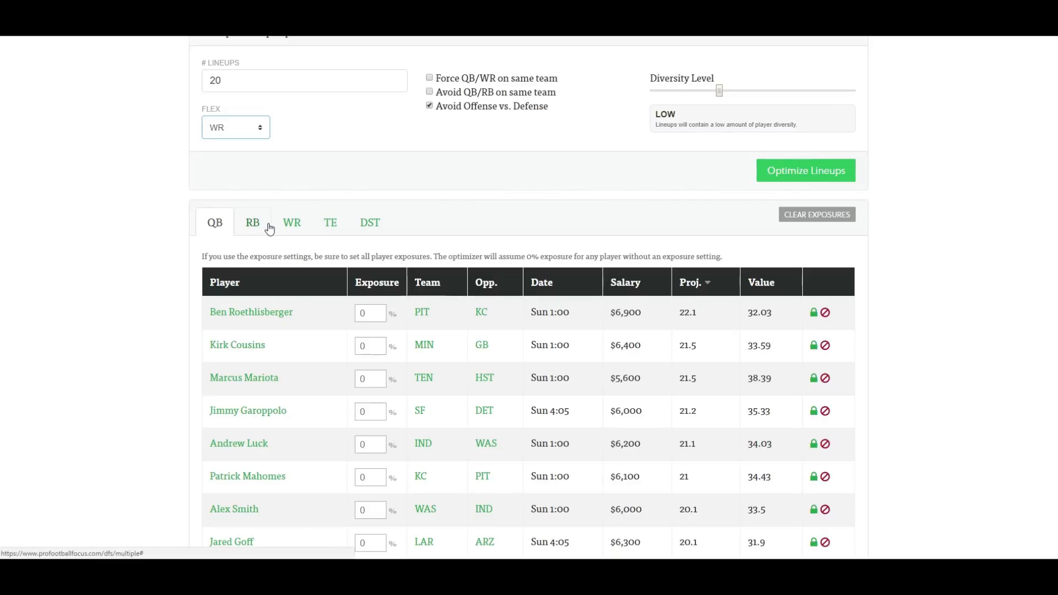
scroll(292, 248, "down", 2)
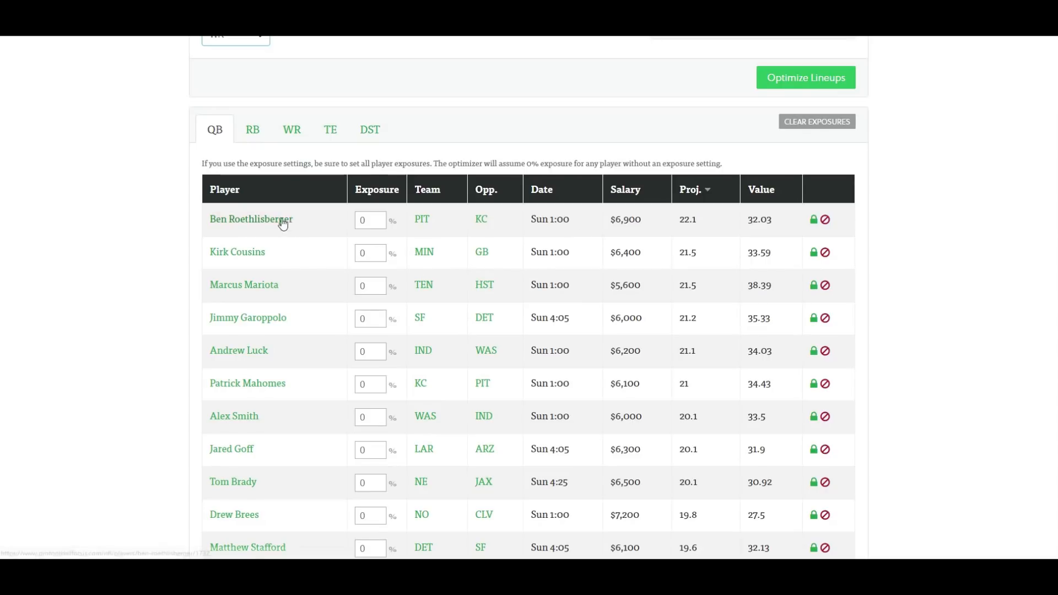
left_click(618, 194)
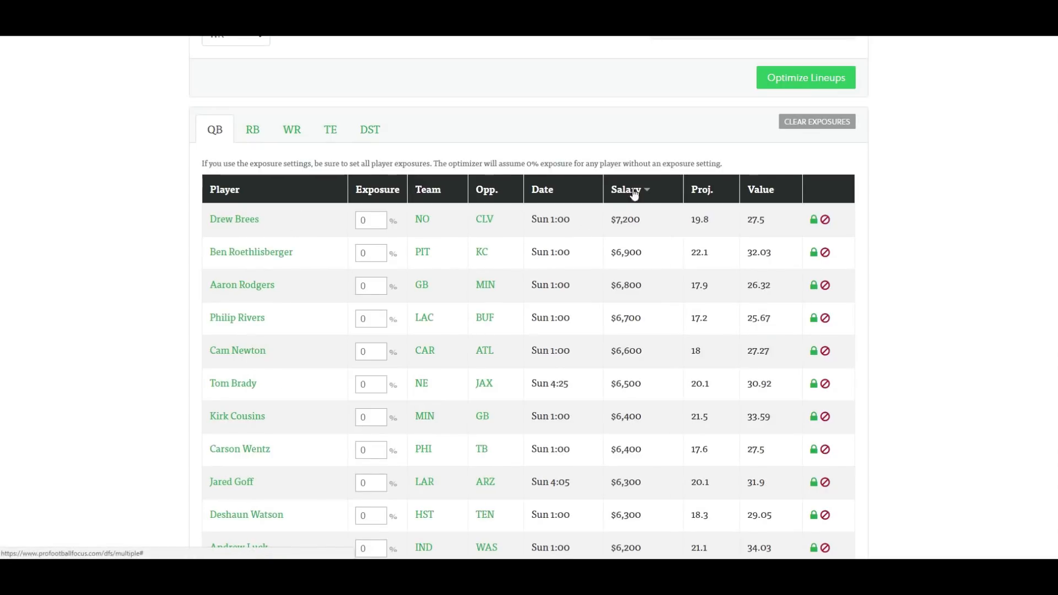
left_click(699, 192)
left_click(760, 191)
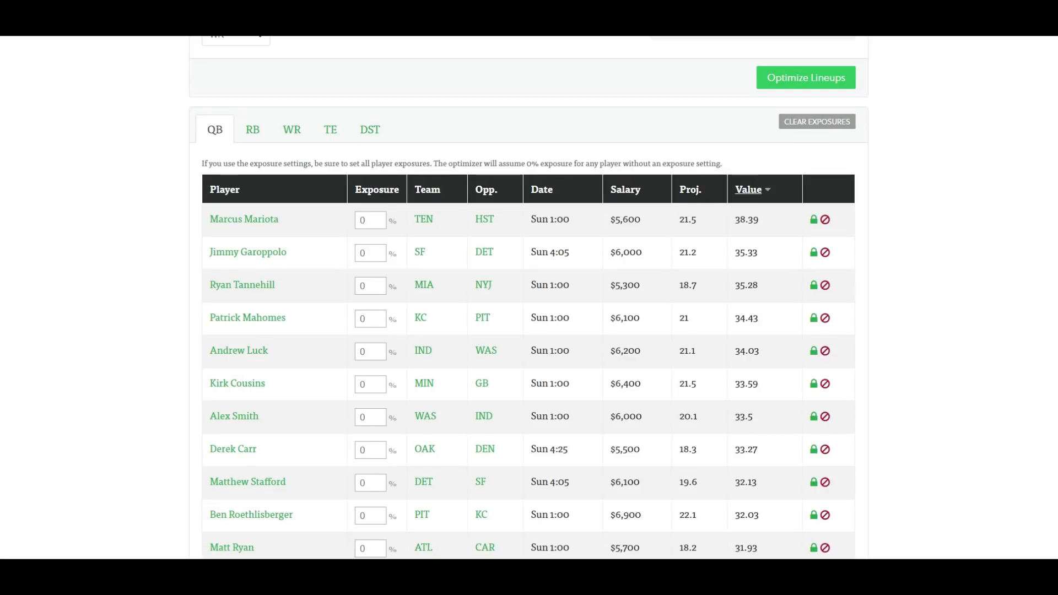
Set Patrick Mahomes' exposure to 100%
left_click(379, 316)
type("00")
left_click(180, 315)
Show the wide receivers sorted by salary and set Tyreek Hill's exposure to 50%
scroll(309, 330, "up", 2)
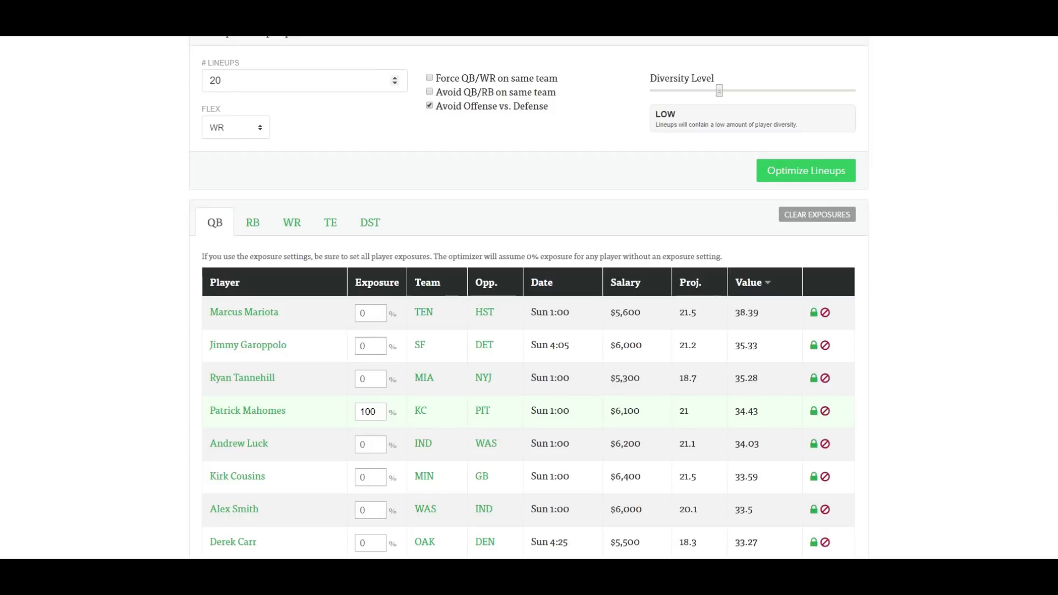
left_click(293, 225)
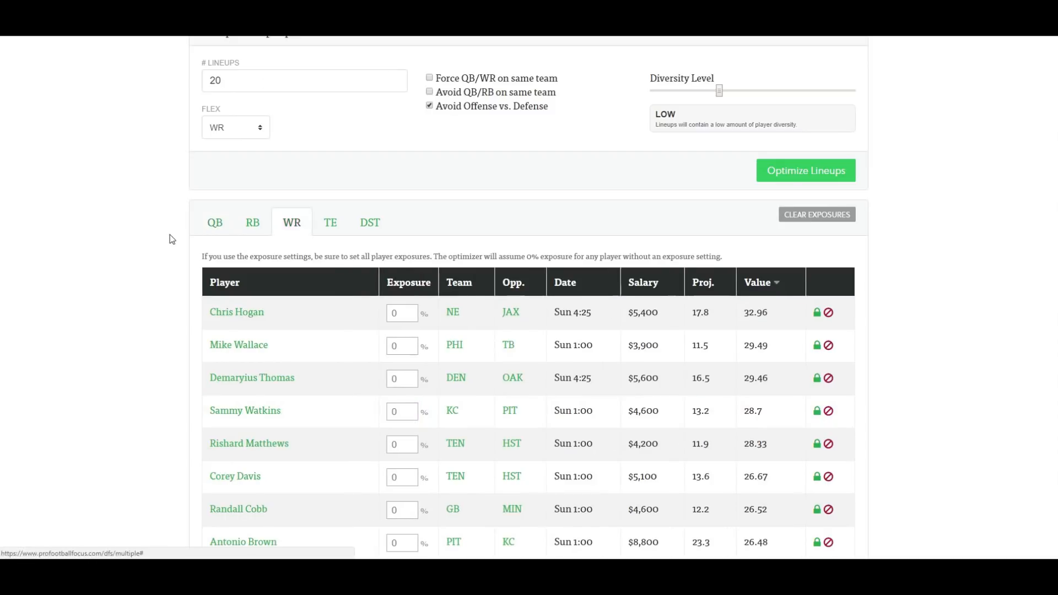
scroll(172, 239, "down", 2)
left_click(658, 190)
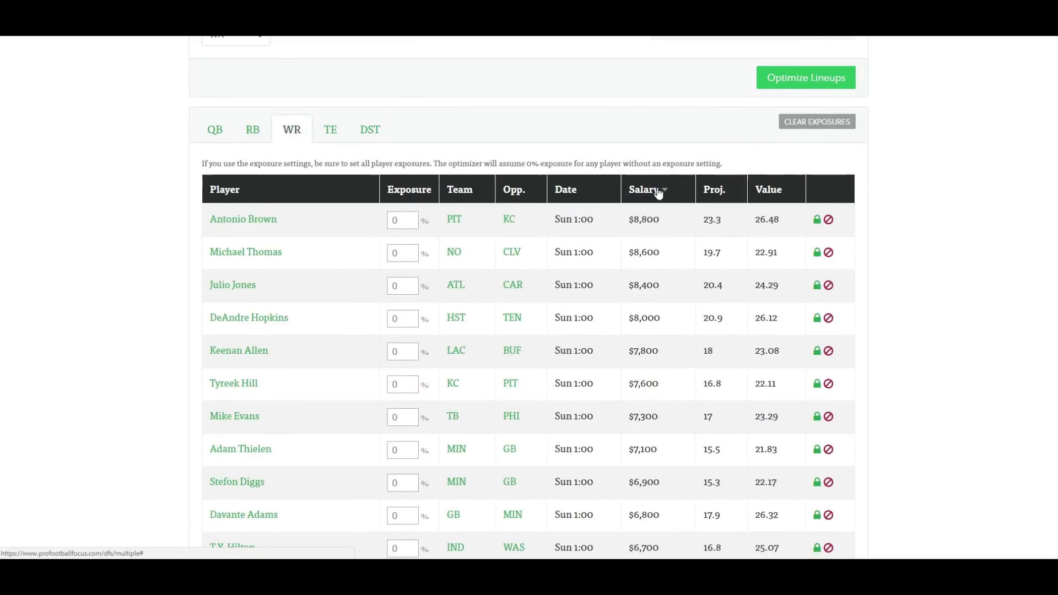
left_click(393, 384)
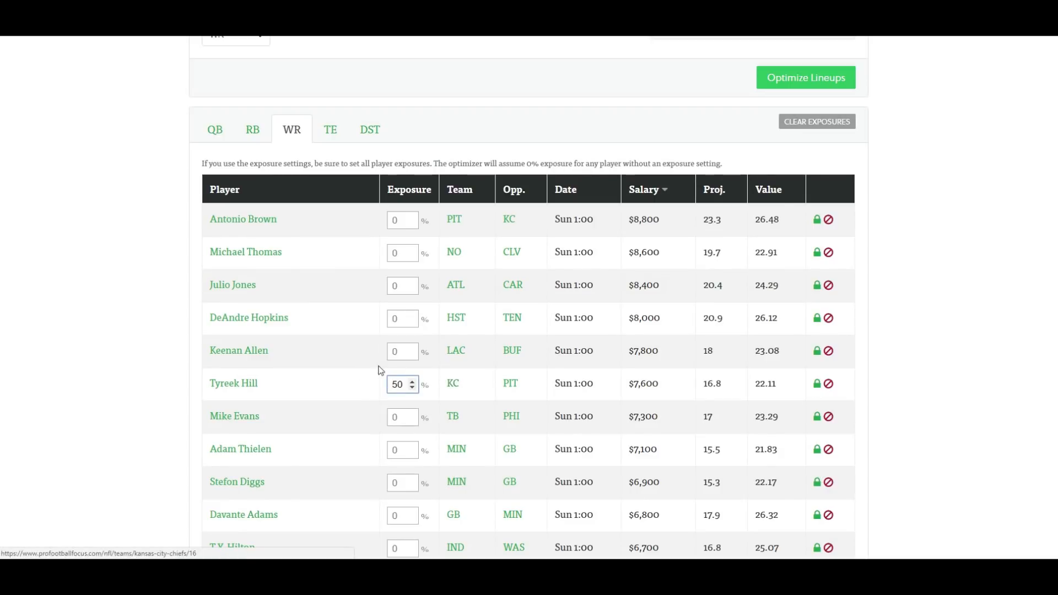
Set Antonio Brown's exposure to 100%
left_click(397, 220)
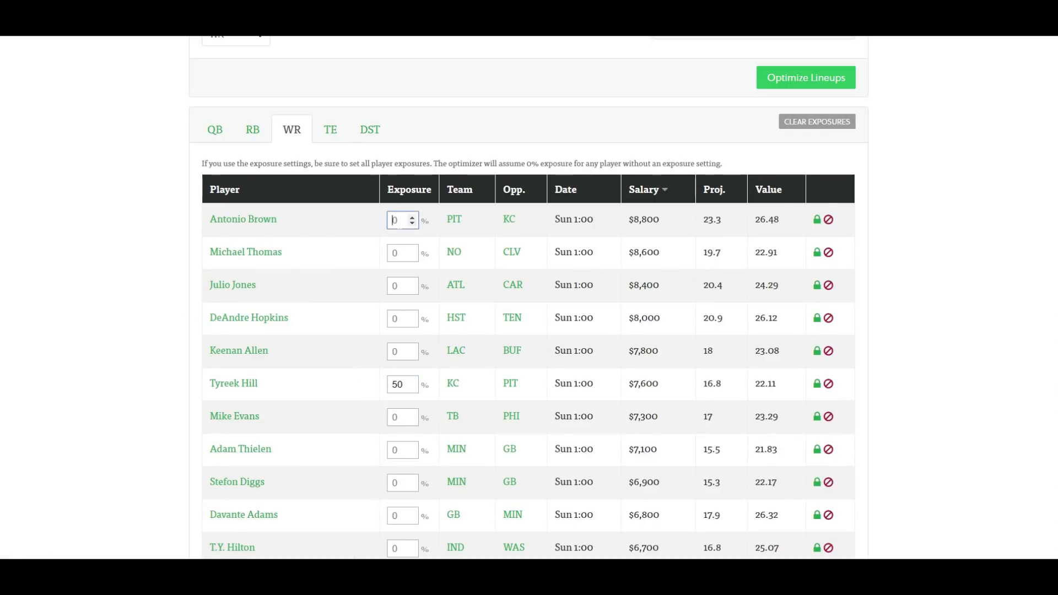
type("100")
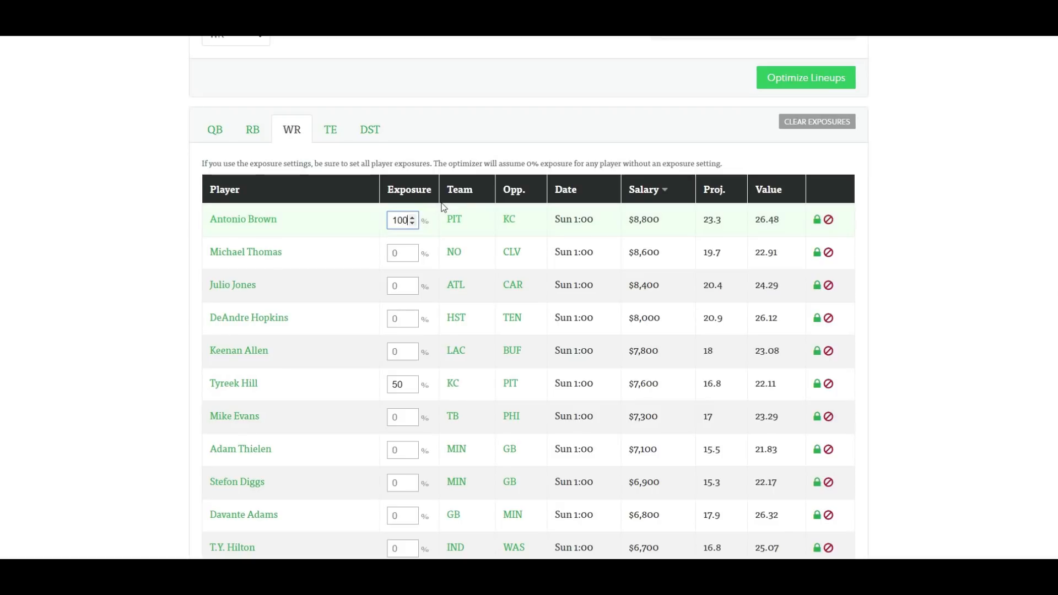
left_click(174, 200)
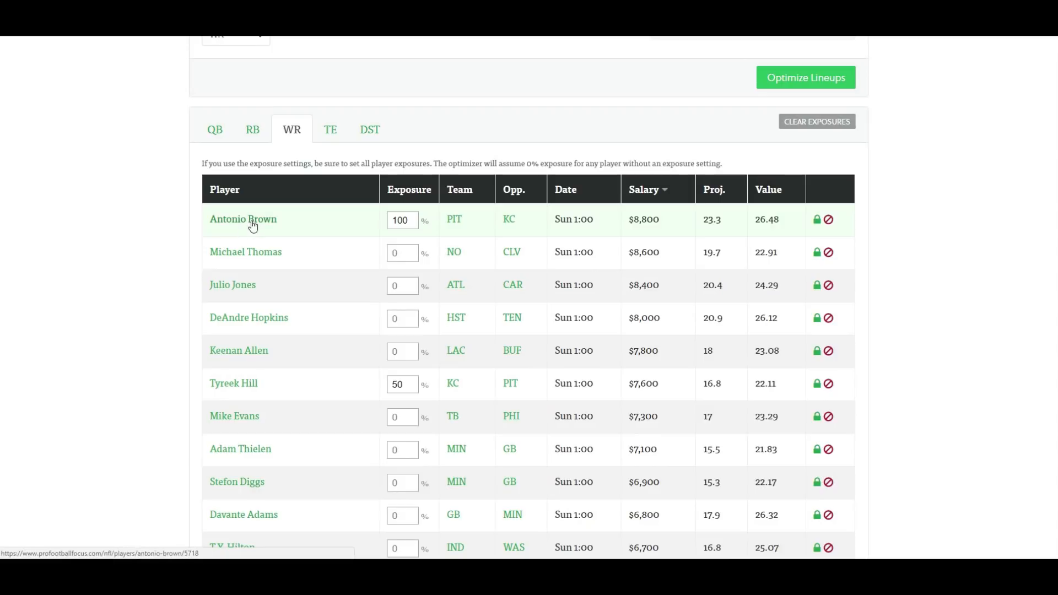
scroll(930, 302, "up", 1)
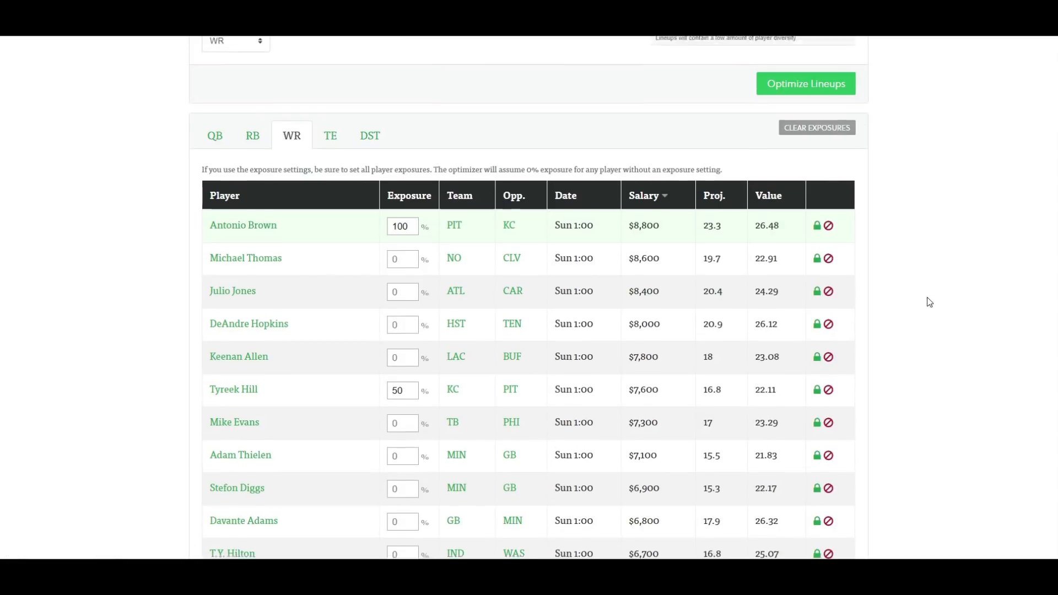
scroll(930, 302, "up", 3)
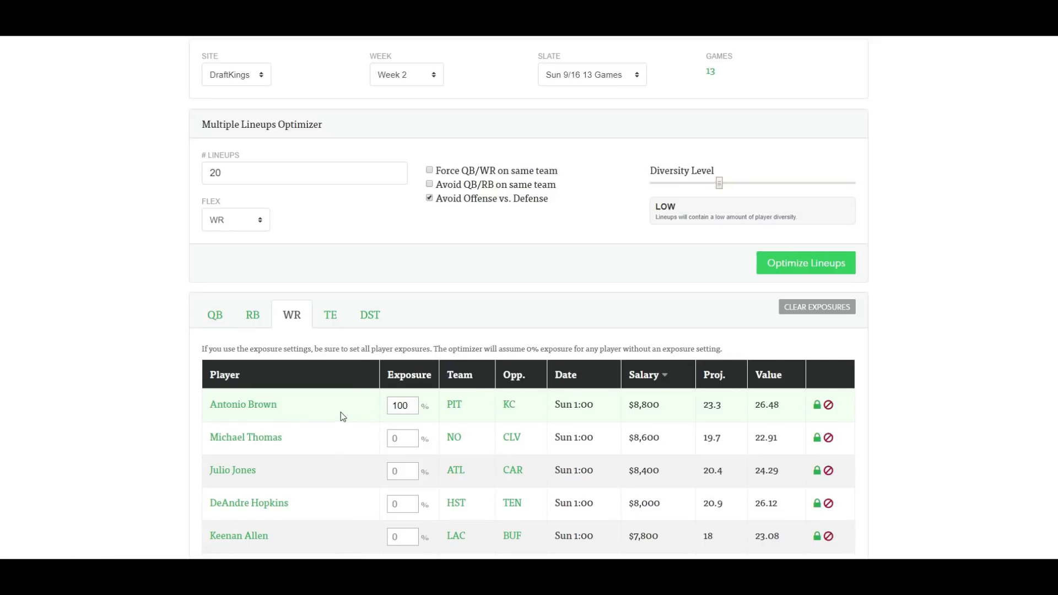
Search the page for "sammy" and set Sammy Watkins' exposure to 50%
scroll(343, 417, "down", 2)
key("ctrl+f")
type("sammy")
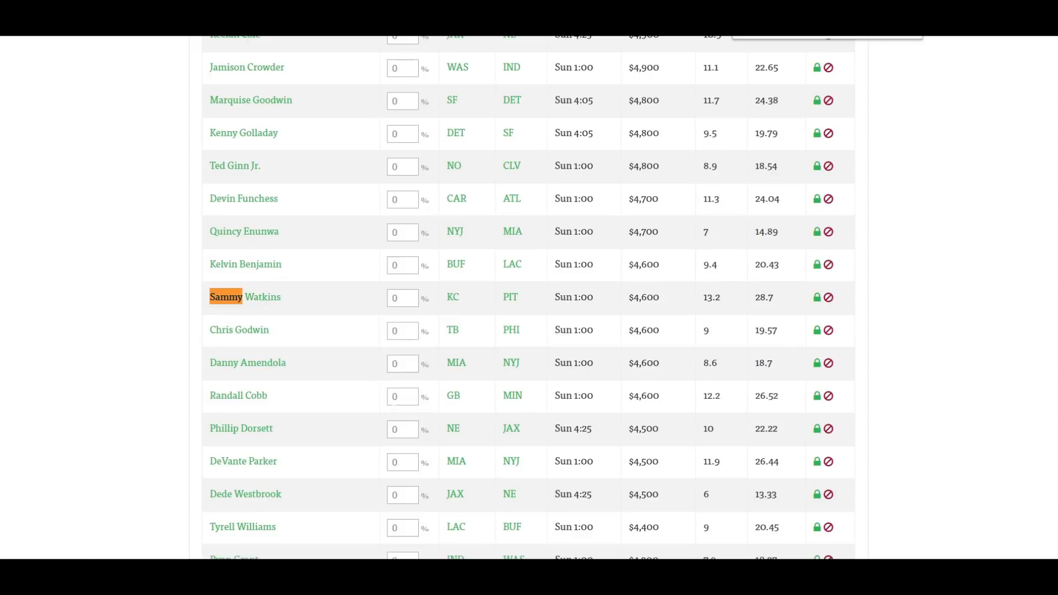
left_click(395, 298)
type("50")
left_click(165, 259)
key("Escape")
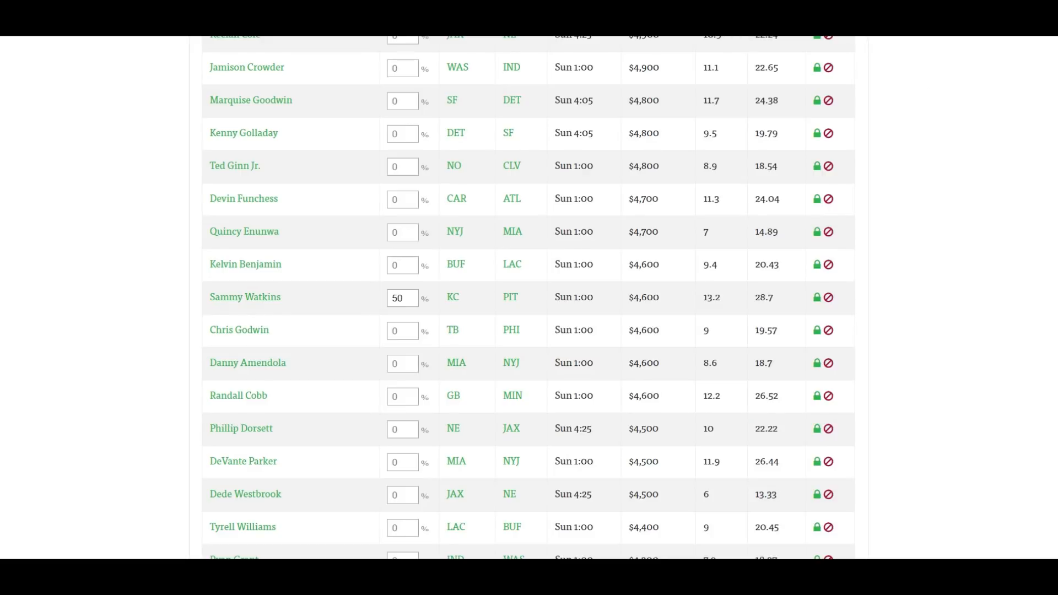
Run the lineup optimization with the current exposures and close the results window
scroll(921, 149, "up", 20)
scroll(896, 216, "up", 8)
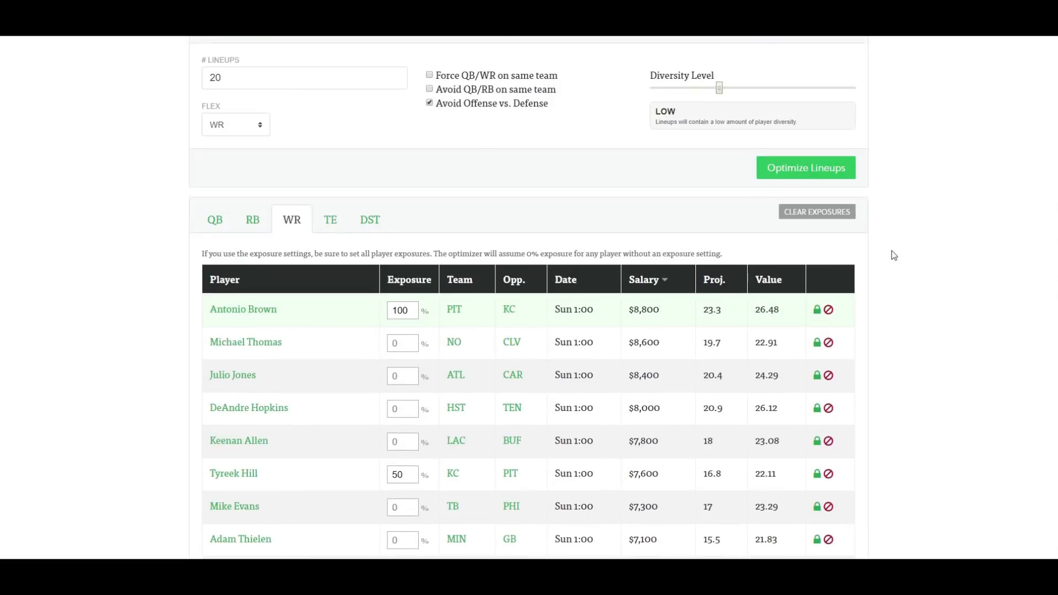
left_click(833, 354)
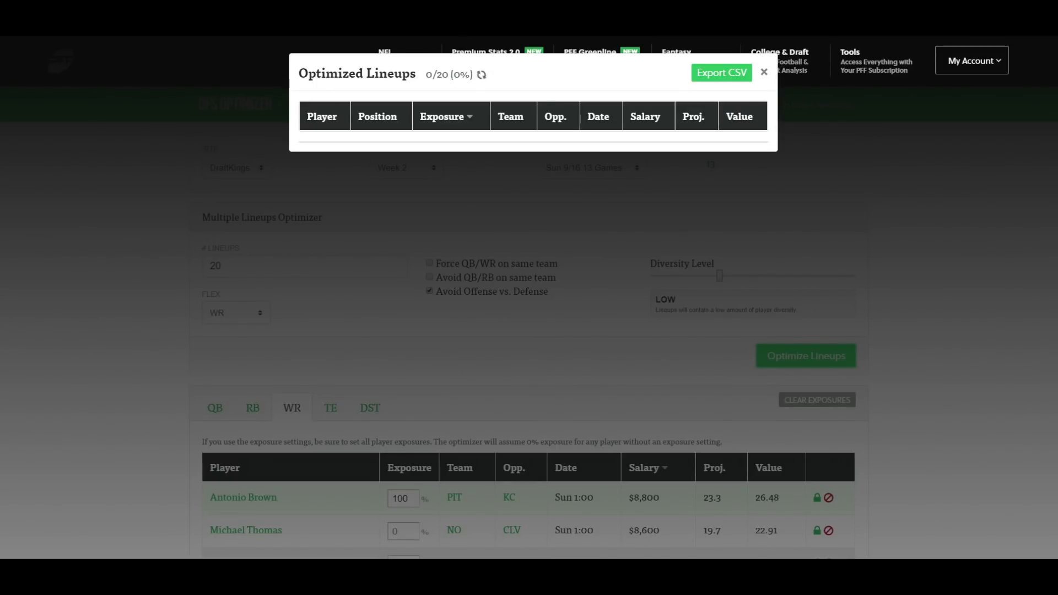
left_click(525, 277)
Set the wide receiver exposures to 50% for Julio Jones and 10% each for DeAndre Hopkins and Keenan Allen
scroll(425, 298, "down", 5)
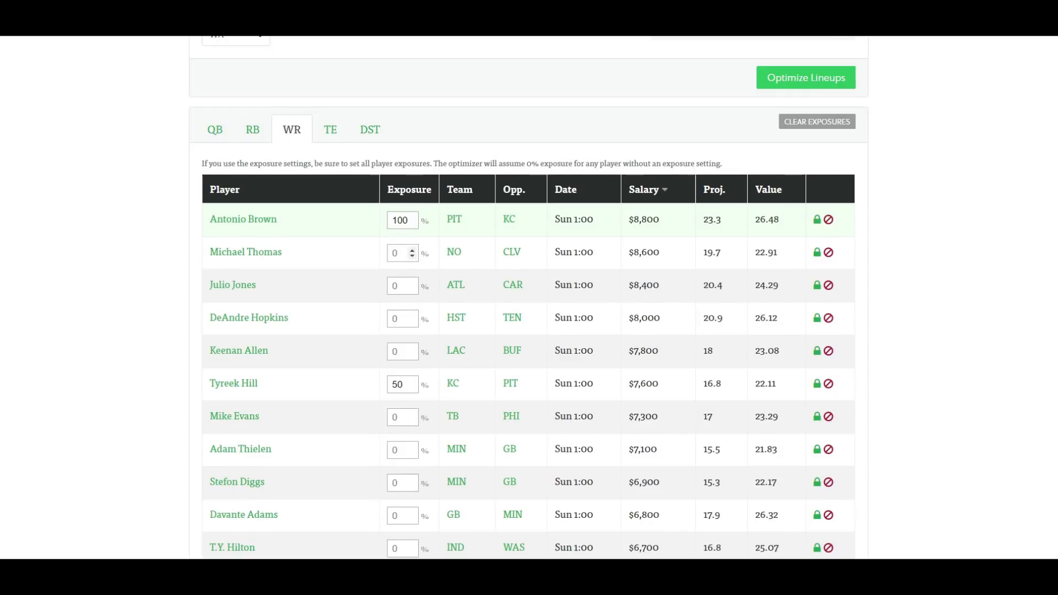
left_click(396, 253)
left_click(394, 287)
type("50")
scroll(383, 292, "down", 3)
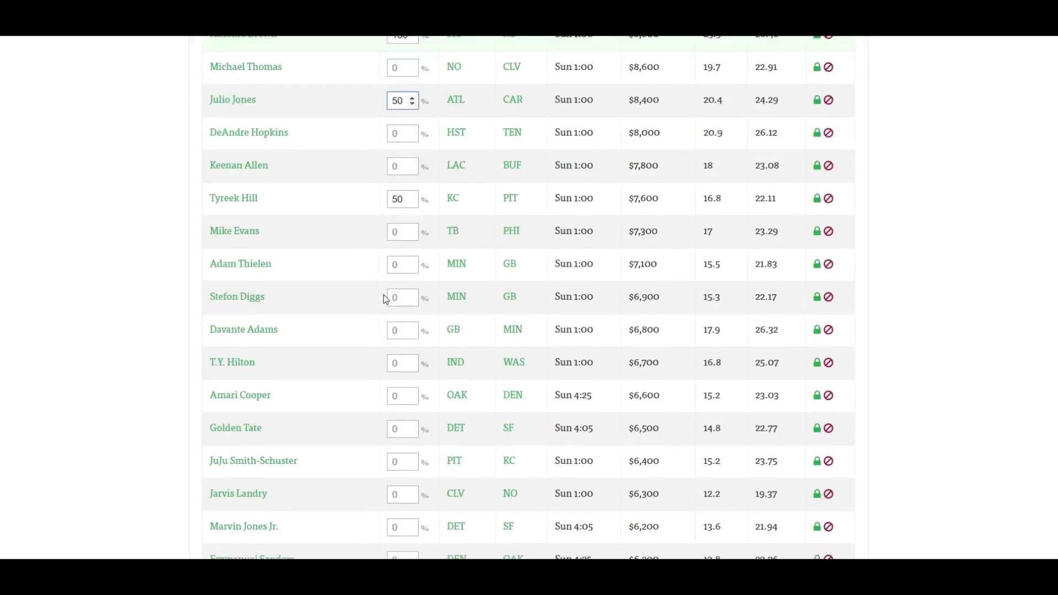
left_click(394, 134)
type("10")
left_click(397, 167)
type("10")
Set exposure to 25% each for Adam Thielen and Stefon Diggs, and 10% each for Davante Adams and T.Y. Hilton
left_click(396, 265)
type("25")
left_click(393, 298)
type("25")
left_click(412, 331)
type("10")
left_click(394, 364)
type("10")
Set exposure to 25% each for JuJu Smith-Schuster, Jarvis Landry and Emmanuel Sanders
left_click(402, 462)
type("25")
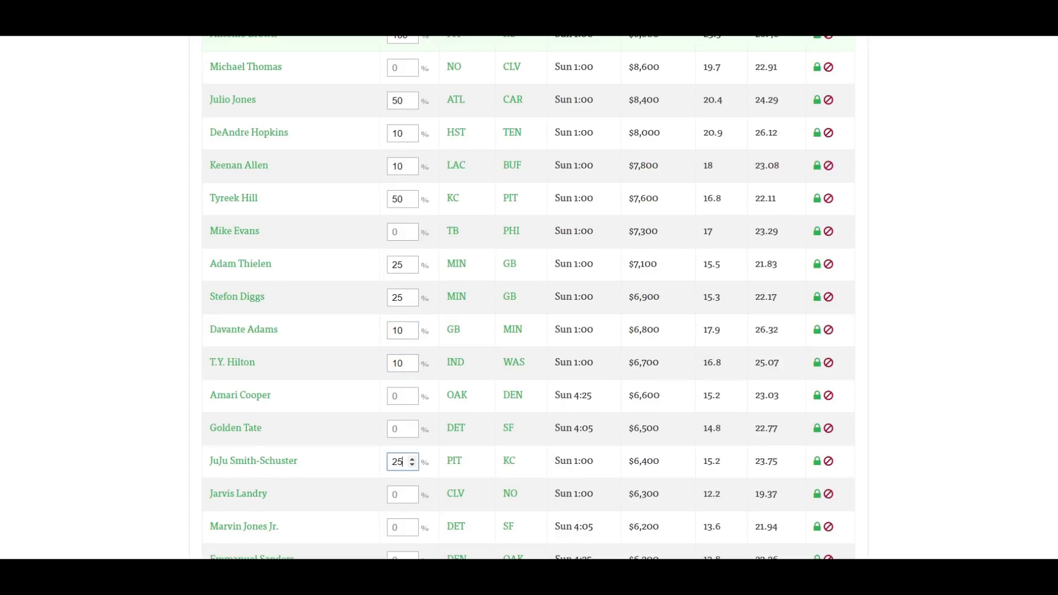
scroll(402, 462, "down", 3)
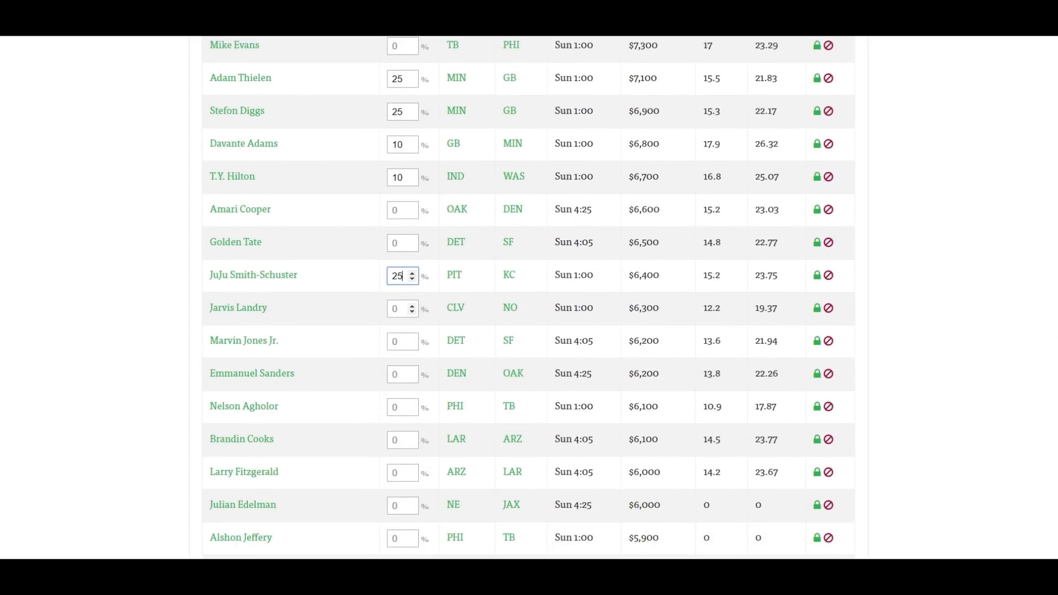
left_click(393, 309)
type("25")
left_click(394, 375)
type("25")
Set exposure to 9% for Nelson Agholor and 25% for Larry Fitzgerald
left_click(395, 407)
type("9")
scroll(402, 331, "down", 3)
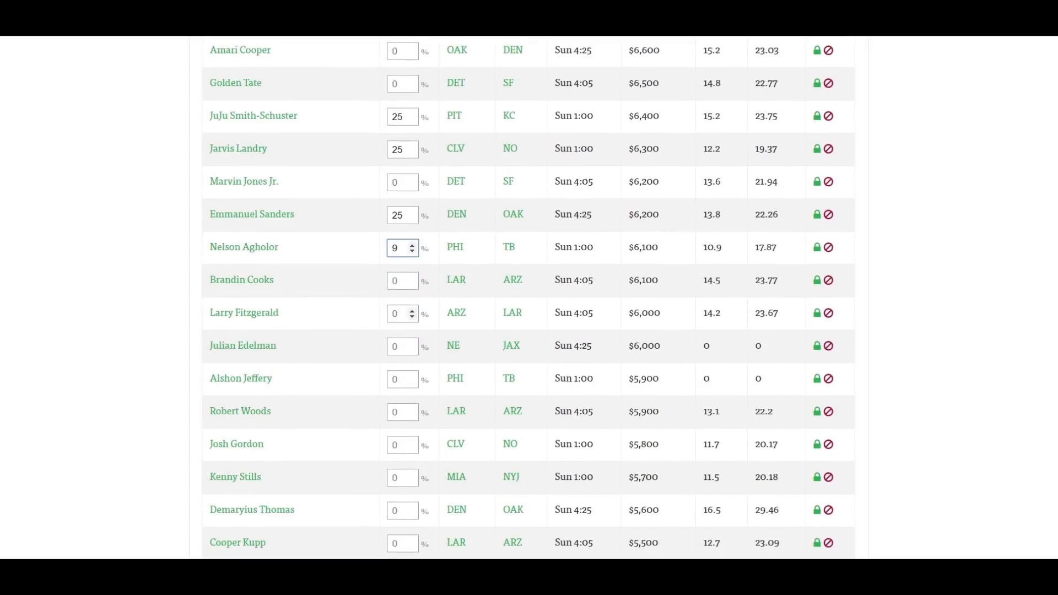
left_click(395, 287)
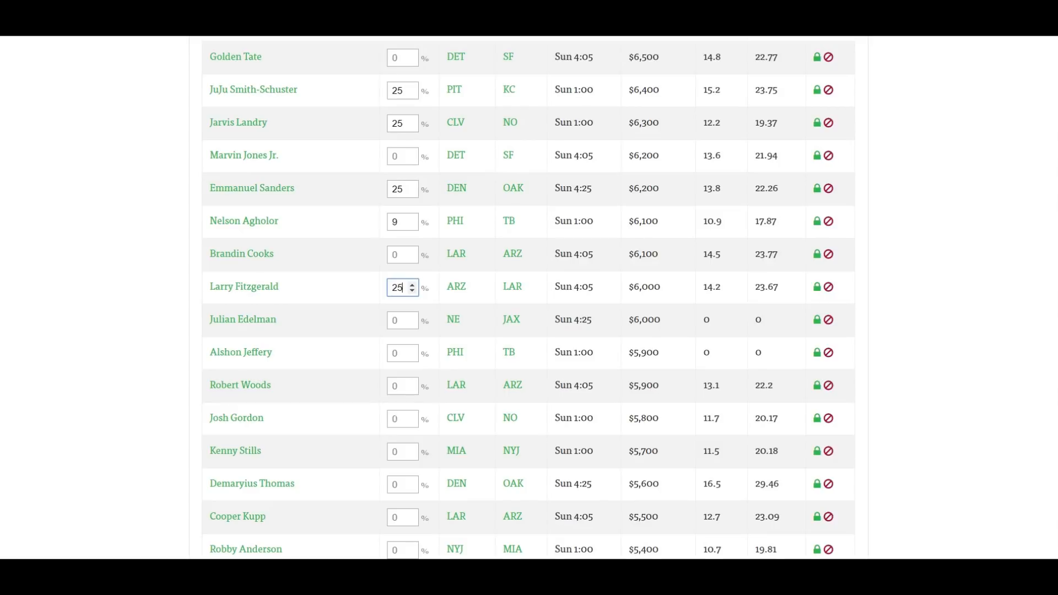
Set exposure to 8% for Kenny Stills and 10% for Robby Anderson
scroll(403, 419, "down", 2)
left_click(397, 359)
type("10")
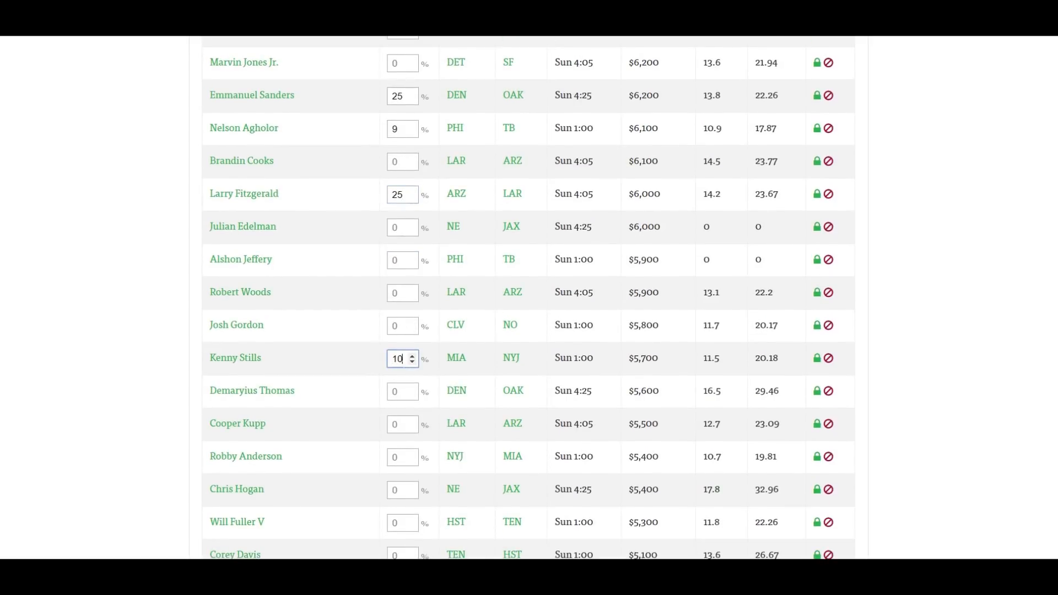
key("BackSpace")
key("BackSpace")
type("9")
scroll(395, 385, "down", 2)
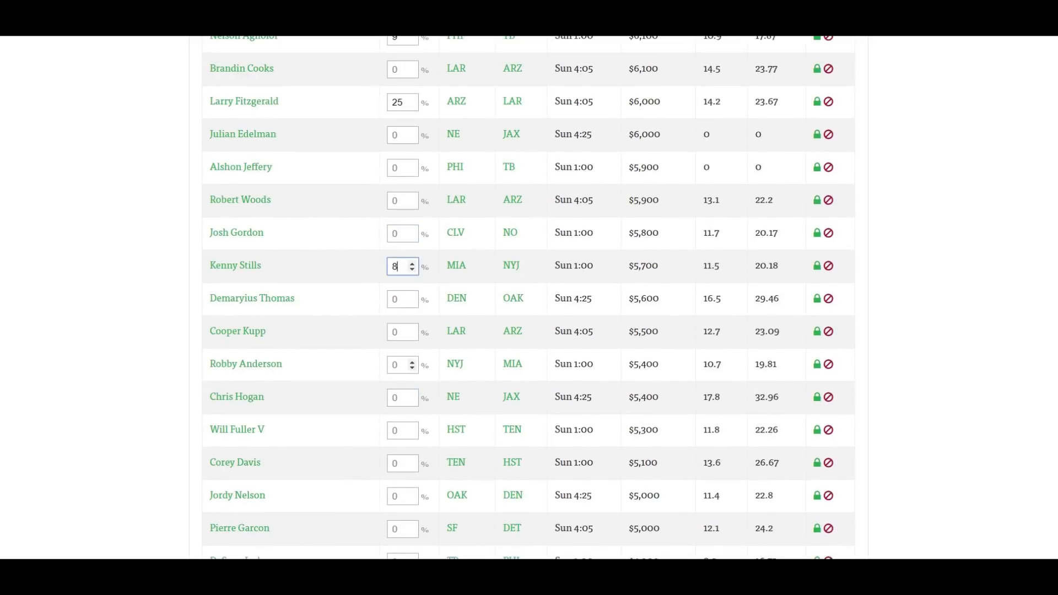
scroll(529, 298, "down", 2)
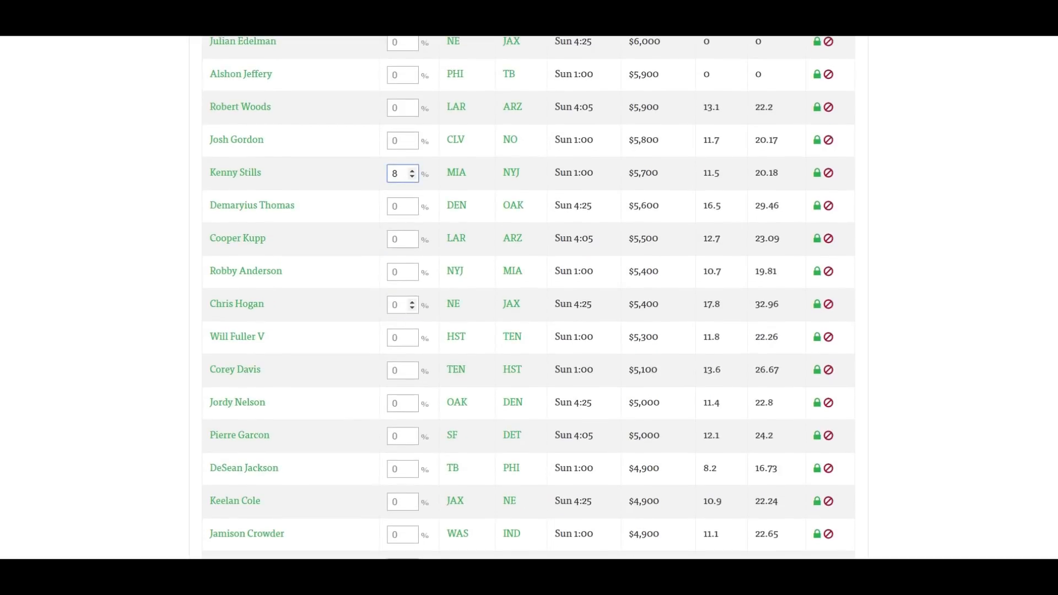
left_click(402, 272)
type("10")
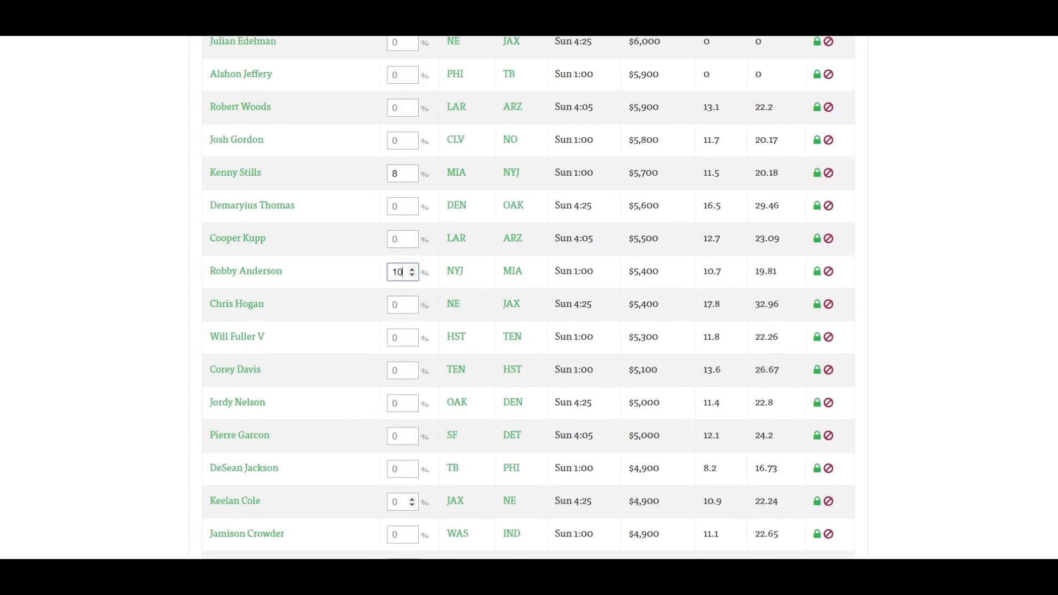
Set Jamison Crowder's exposure to 9%
scroll(411, 502, "down", 4)
left_click(402, 350)
type("10")
key("BackSpace")
key("BackSpace")
type("7")
scroll(371, 399, "up", 6)
scroll(364, 384, "down", 6)
left_click(411, 347)
left_click(412, 347)
left_click(412, 346)
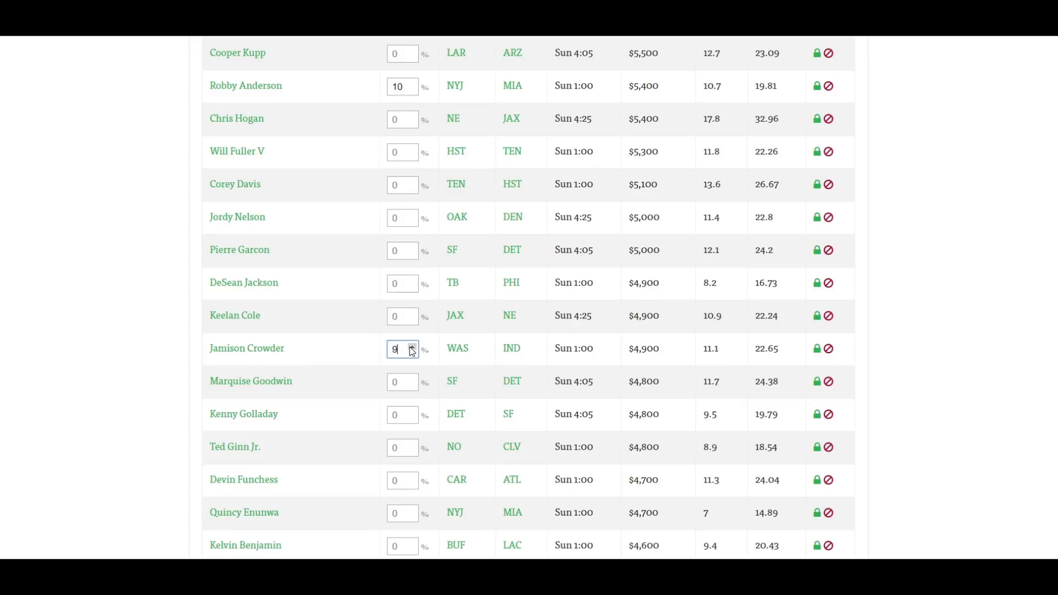
Set exposure to 10% each for wide receivers Ted Ginn Jr. and Quincy Enunwa
double_click(397, 448)
type("10")
left_click(334, 438)
scroll(334, 439, "down", 7)
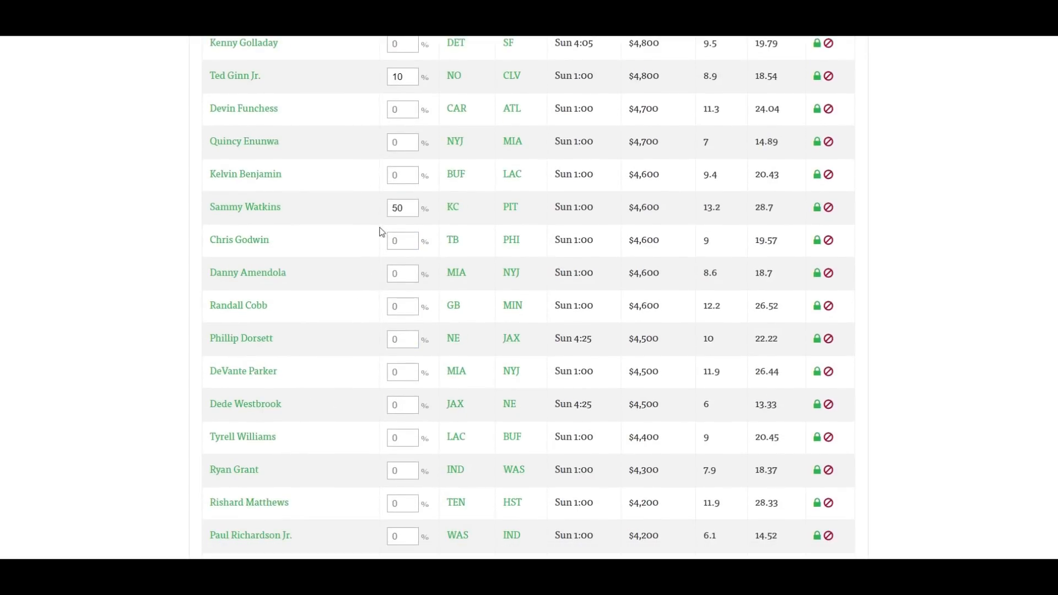
double_click(396, 142)
type("10")
Set exposure to 10% for Tyrell Williams and 20% for Mike Wallace
left_click(389, 438)
type("1")
scroll(367, 398, "down", 3)
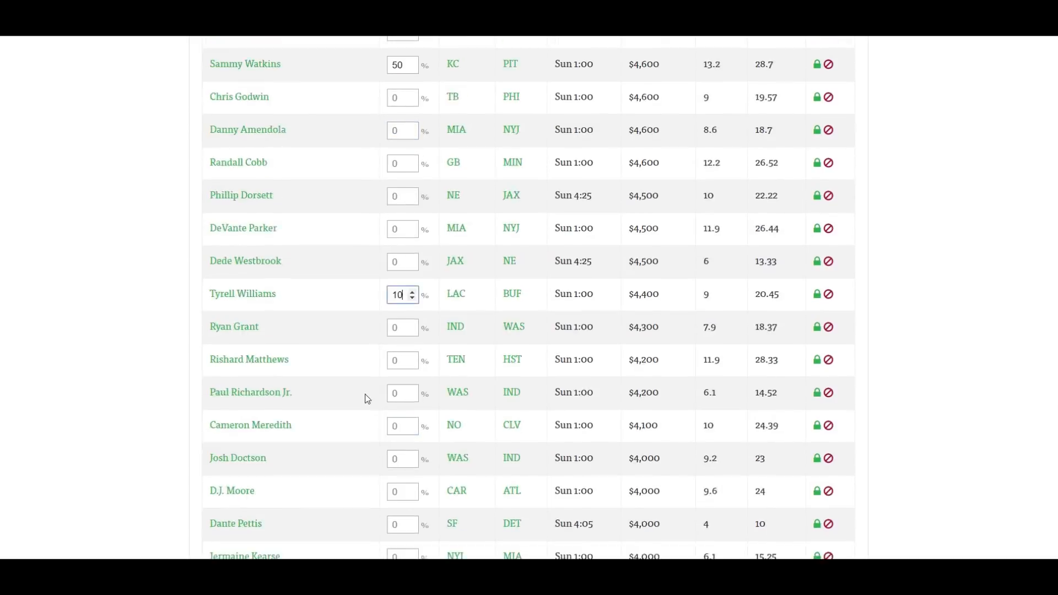
scroll(368, 399, "down", 3)
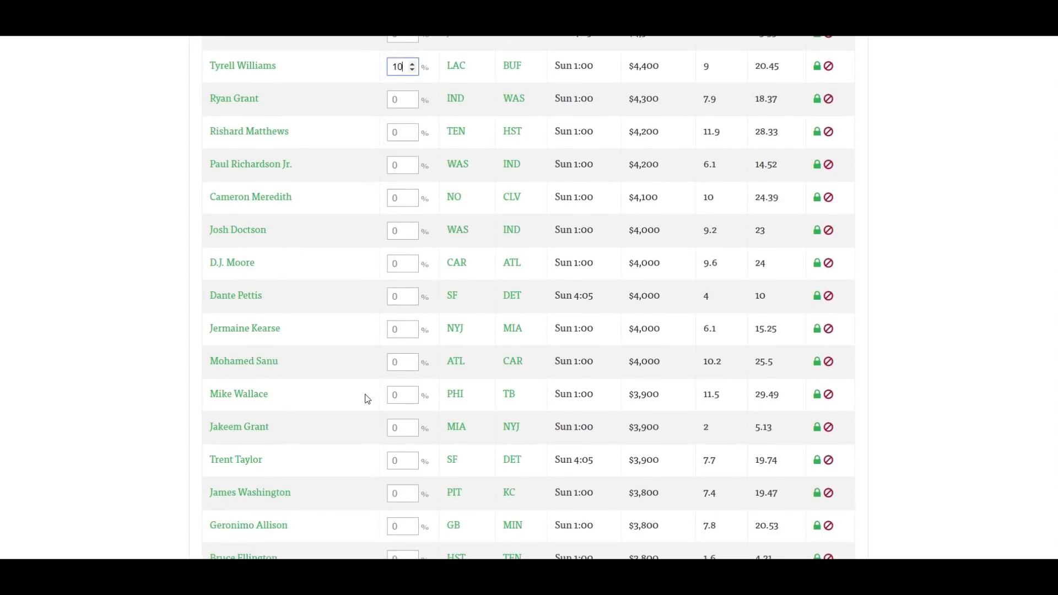
left_click(392, 395)
type("20")
left_click(343, 371)
Show the tight end exposures and set Jordan Reed's exposure to 25%
scroll(483, 387, "up", 15)
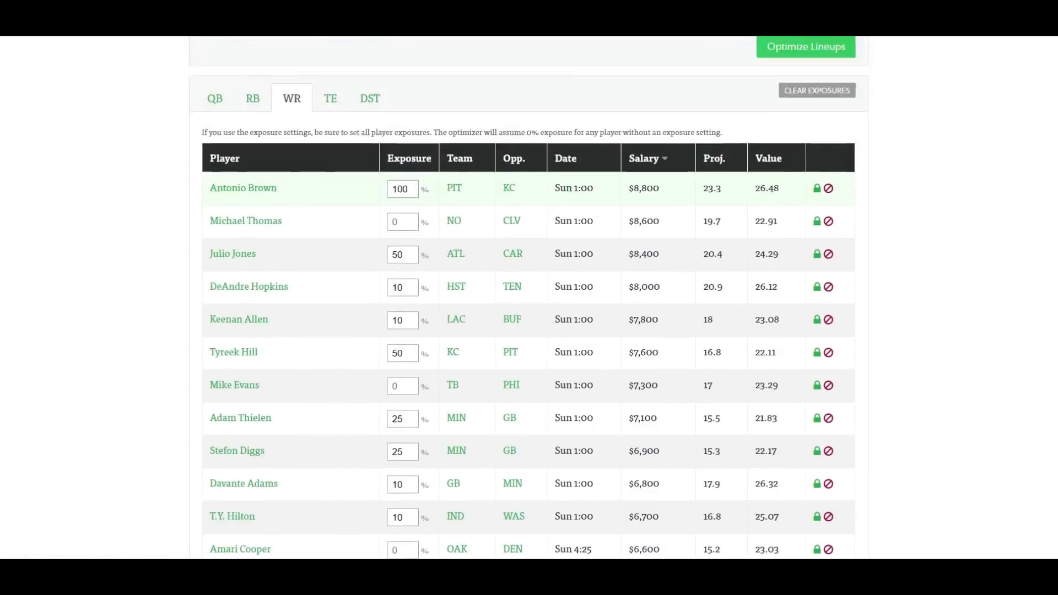
scroll(374, 307, "up", 4)
left_click(341, 320)
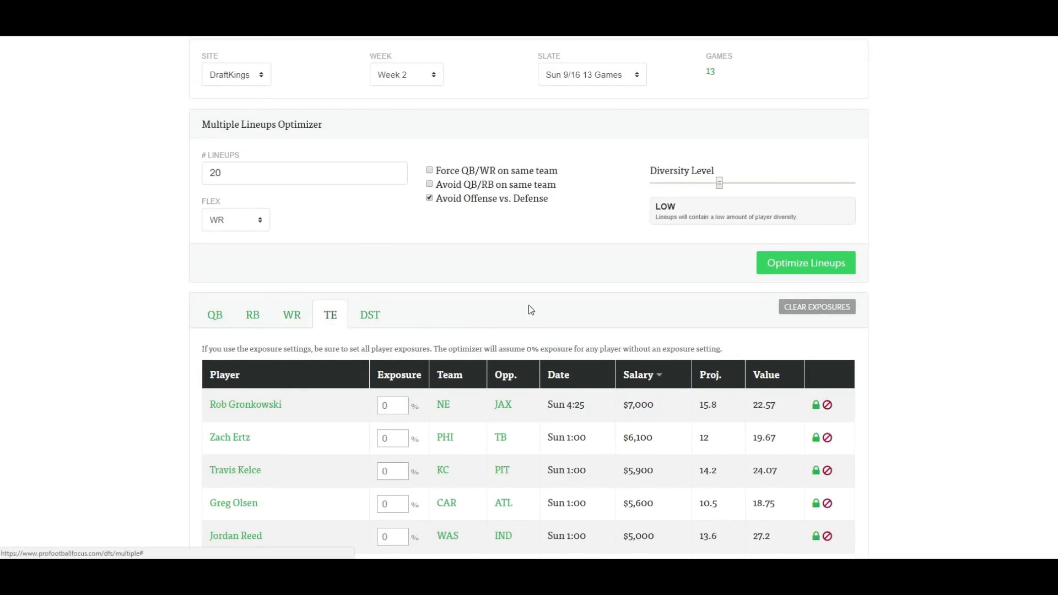
scroll(517, 279, "down", 5)
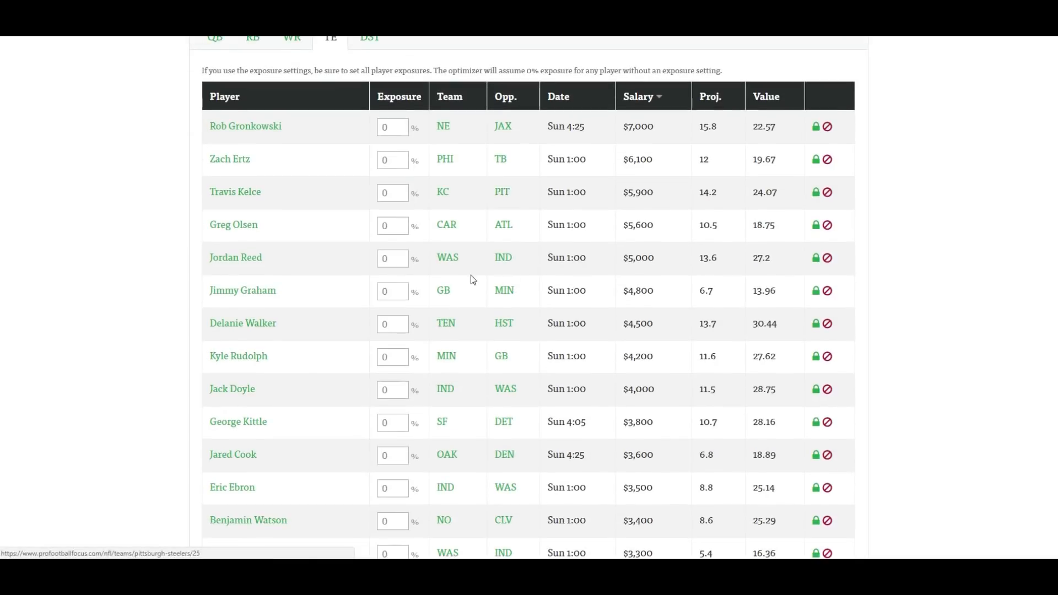
double_click(393, 259)
type("25")
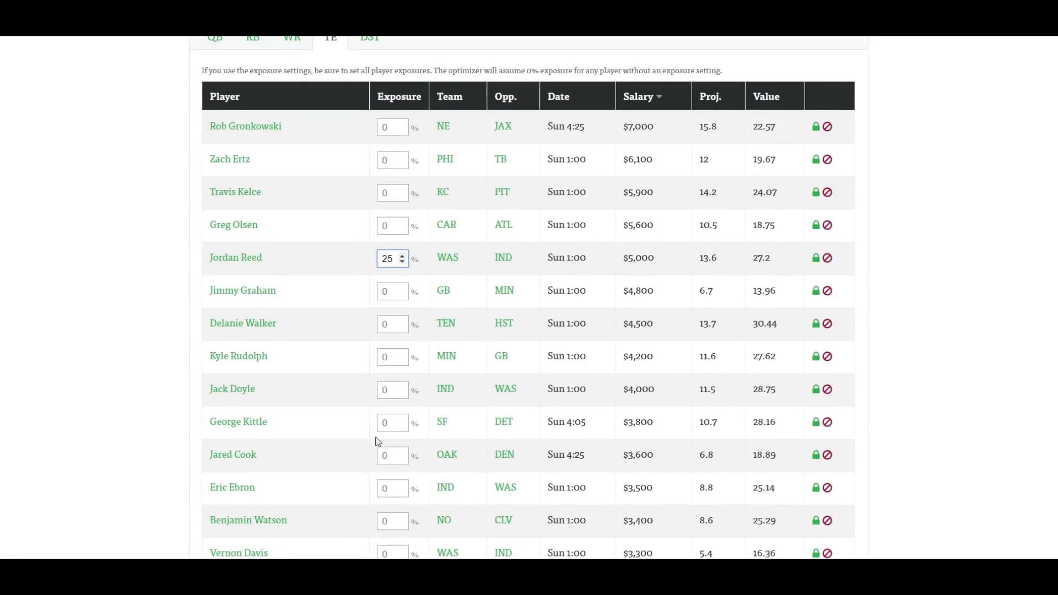
Set exposure to 25% each for tight ends Jared Cook, George Kittle and Ricky Seals-Jones
double_click(386, 455)
type("25")
double_click(386, 423)
type("25")
scroll(397, 406, "down", 5)
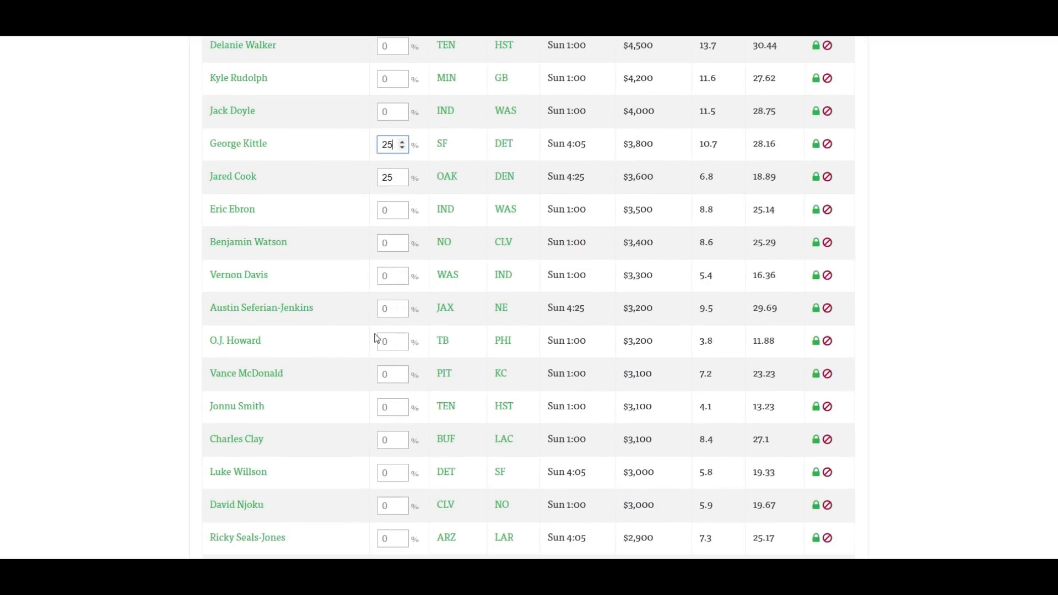
double_click(400, 536)
type("25")
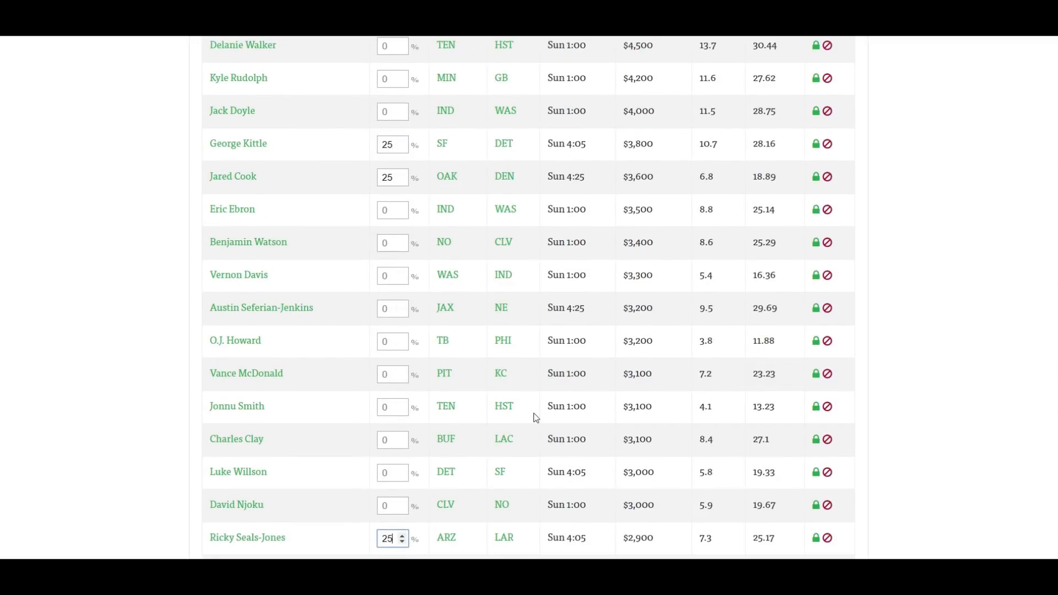
For the defenses, set exposure to 50% each for the Los Angeles Chargers and Washington Redskins
scroll(533, 422, "up", 7)
left_click(366, 134)
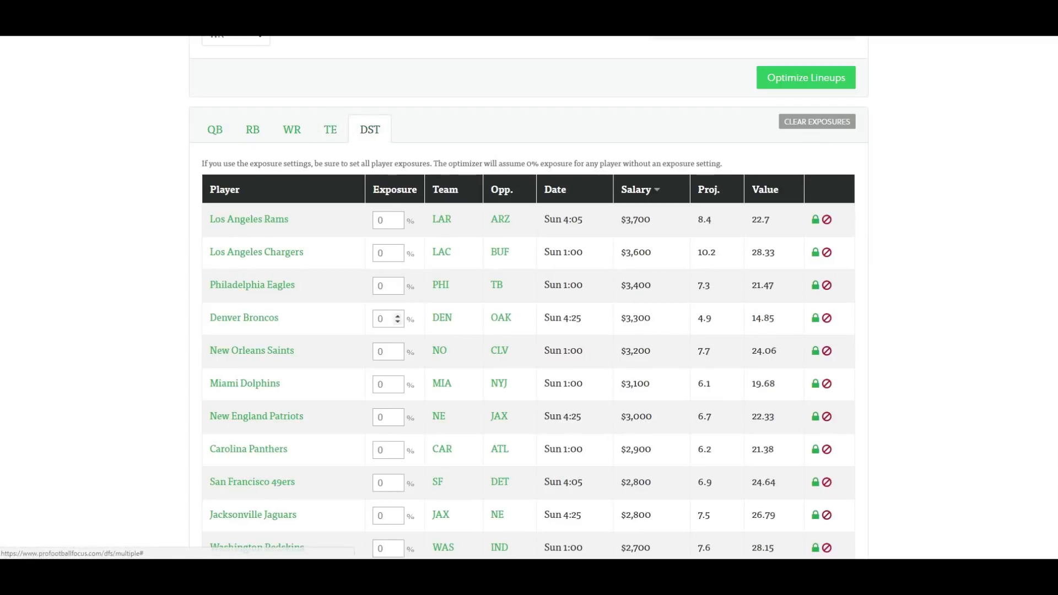
left_click(380, 253)
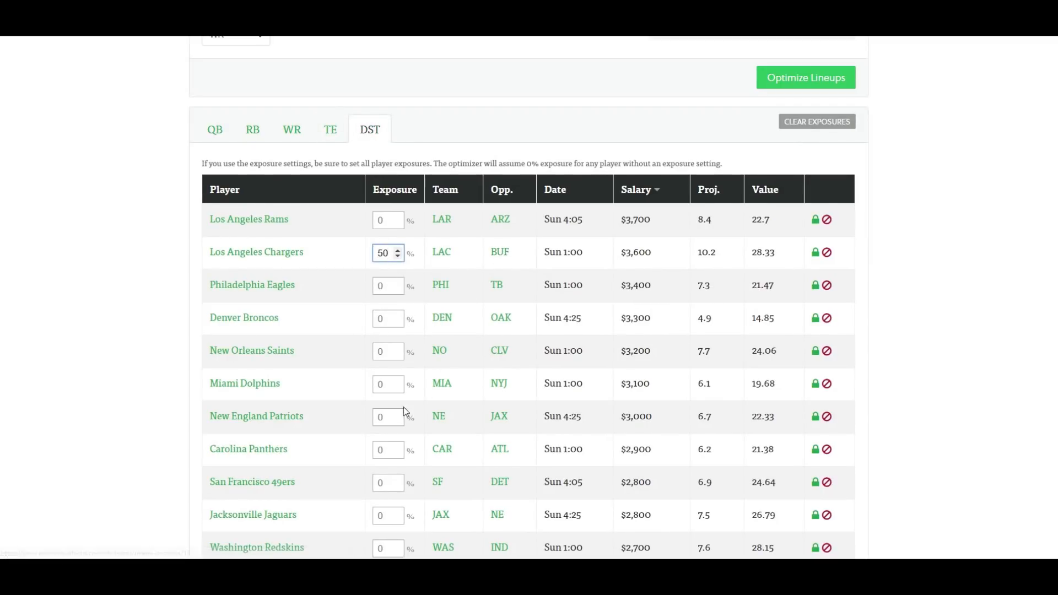
scroll(394, 417, "down", 2)
left_click(392, 455)
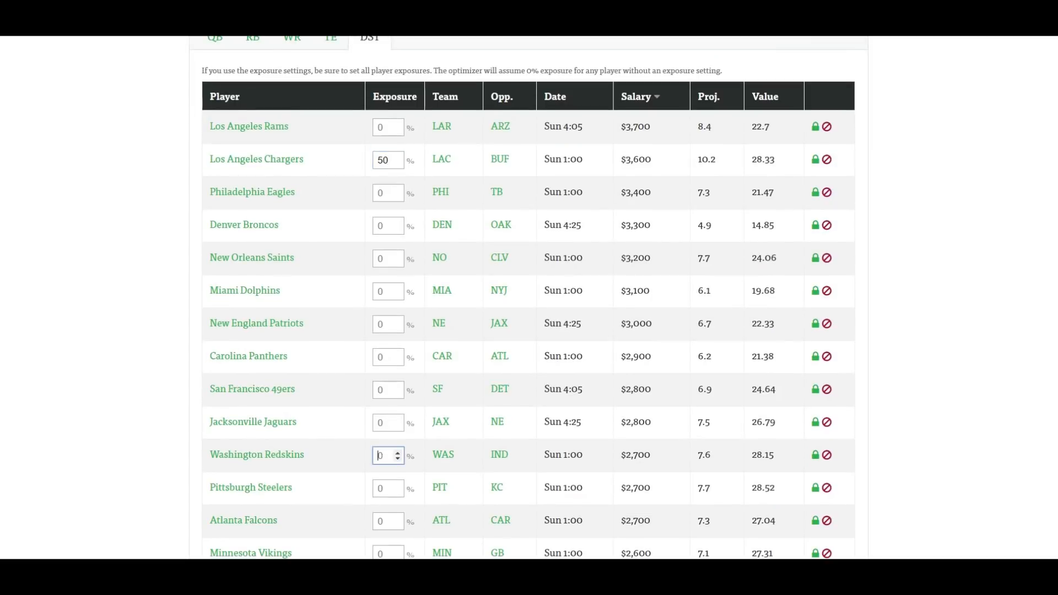
type("50")
Run the optimizer to generate the 20 lineups with the custom exposures
scroll(514, 459, "up", 2)
scroll(755, 284, "up", 4)
left_click(788, 272)
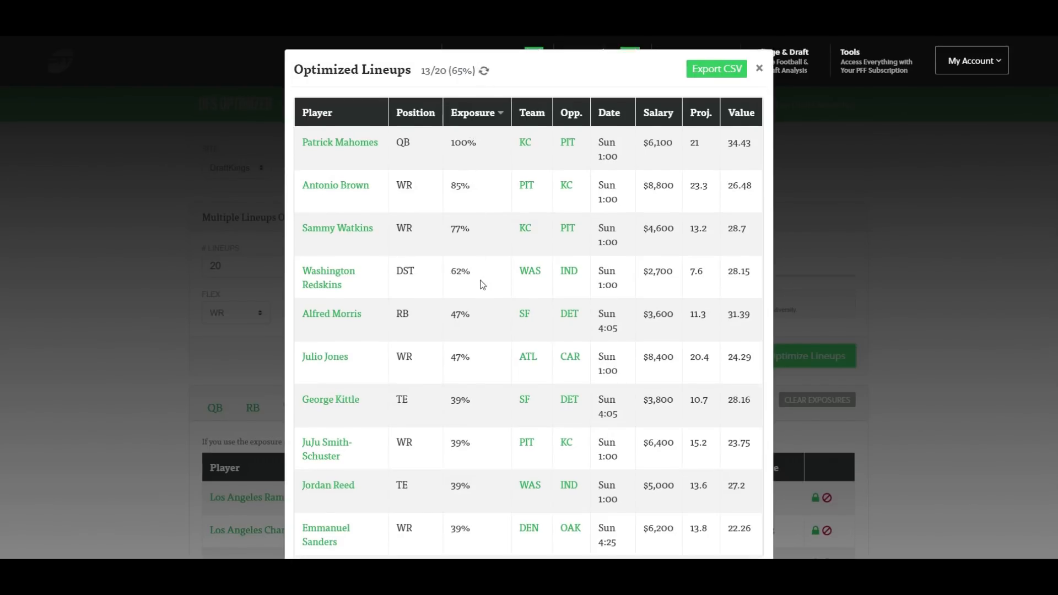
Review the player exposures and the individual optimized lineups, and close the results
scroll(482, 285, "down", 20)
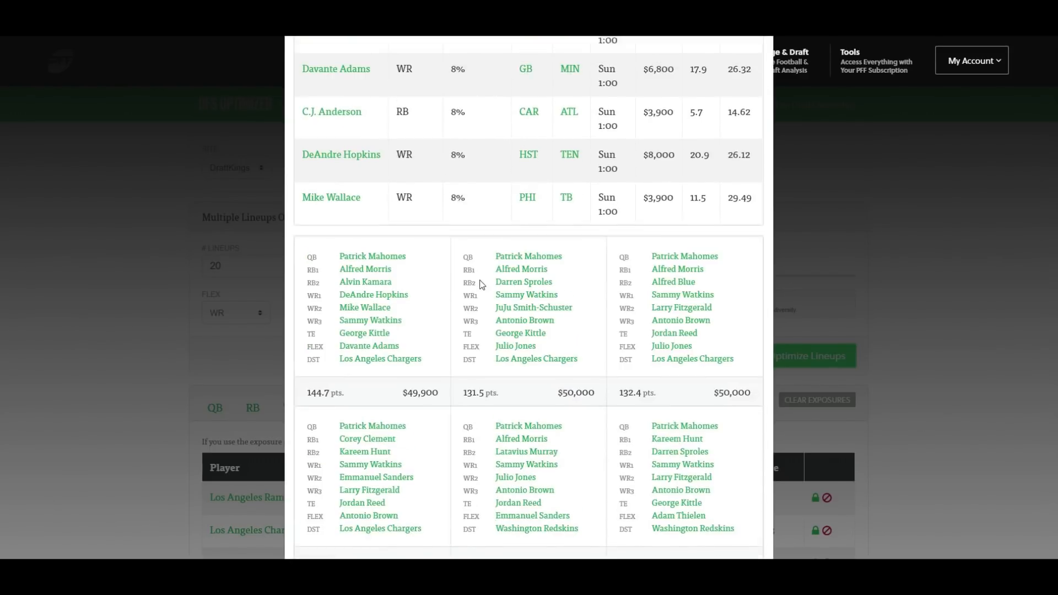
scroll(481, 284, "down", 1)
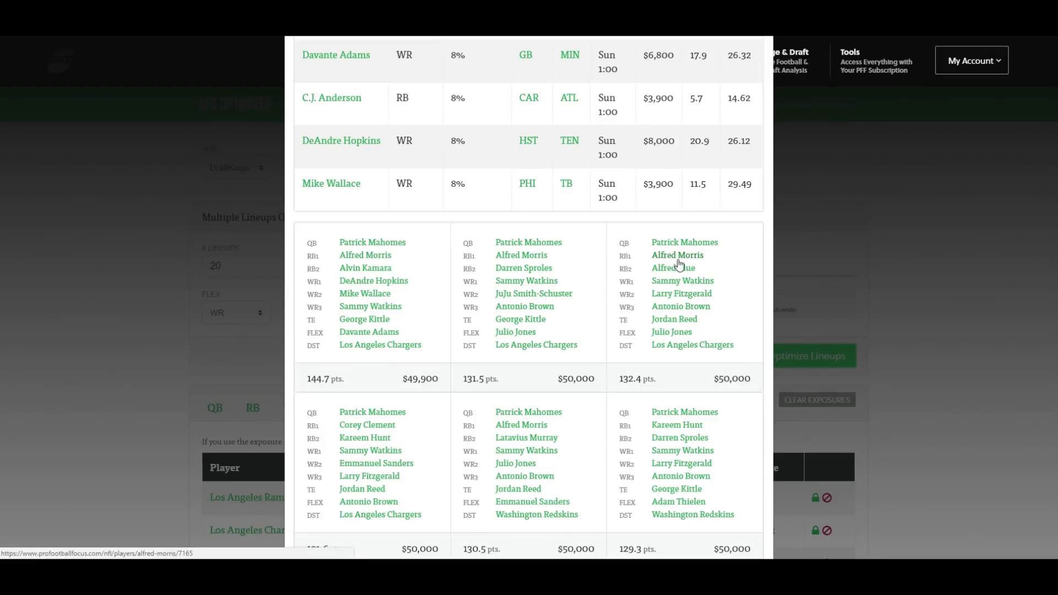
scroll(619, 306, "down", 2)
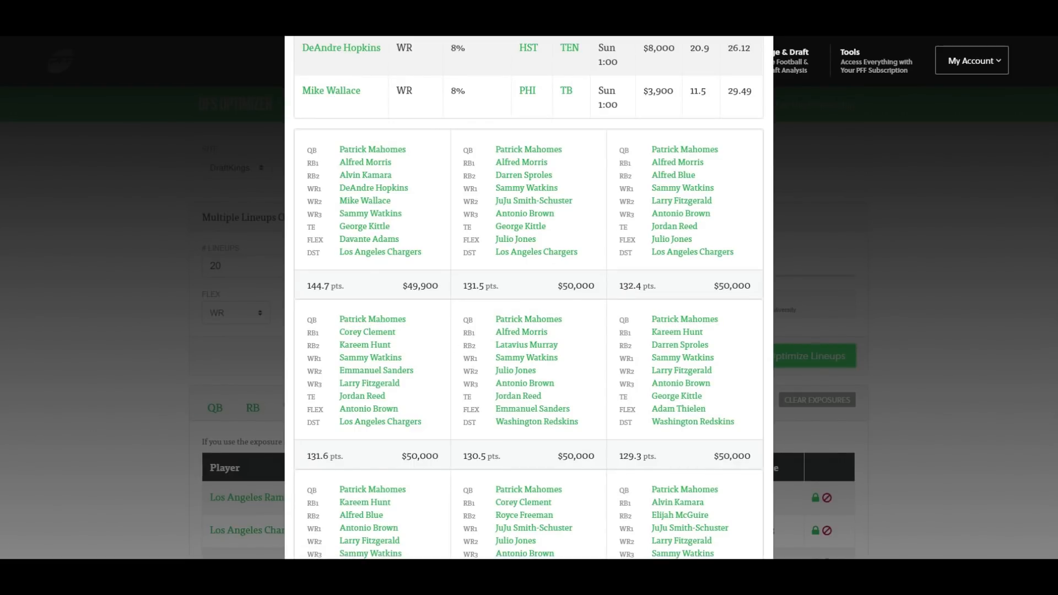
left_click(147, 316)
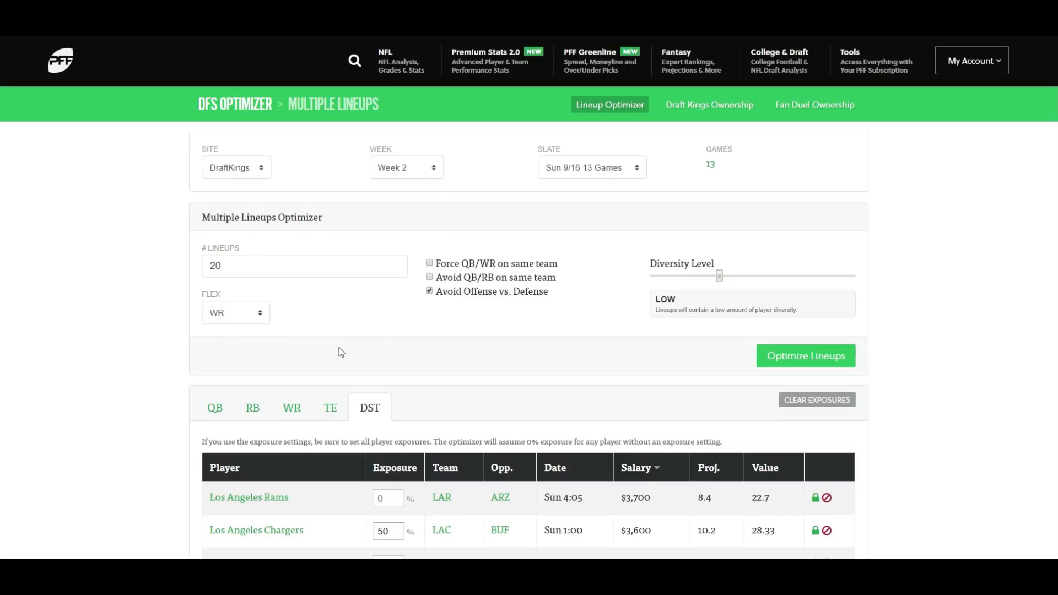
Check the running back exposures and run the lineup optimizer again for a new set of 20 lineups
left_click(253, 408)
scroll(314, 310, "down", 2)
scroll(315, 310, "down", 2)
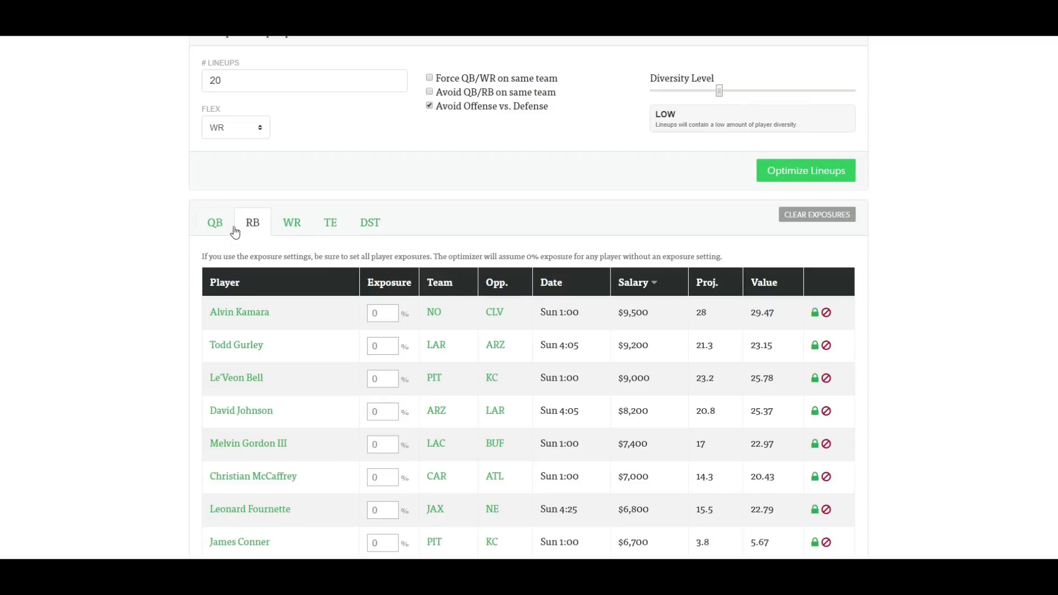
left_click(849, 173)
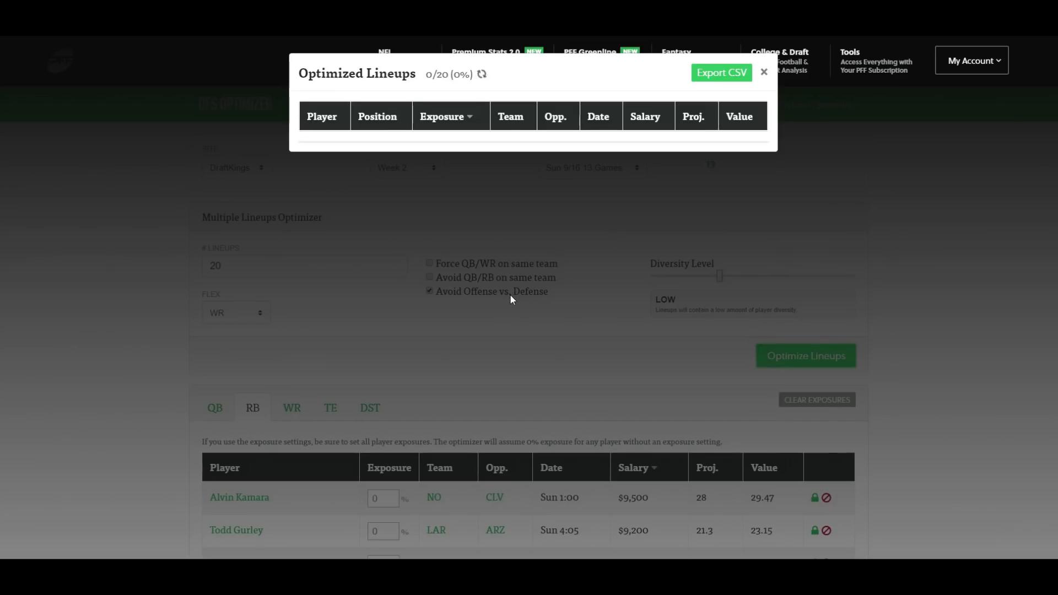
scroll(504, 299, "up", 2)
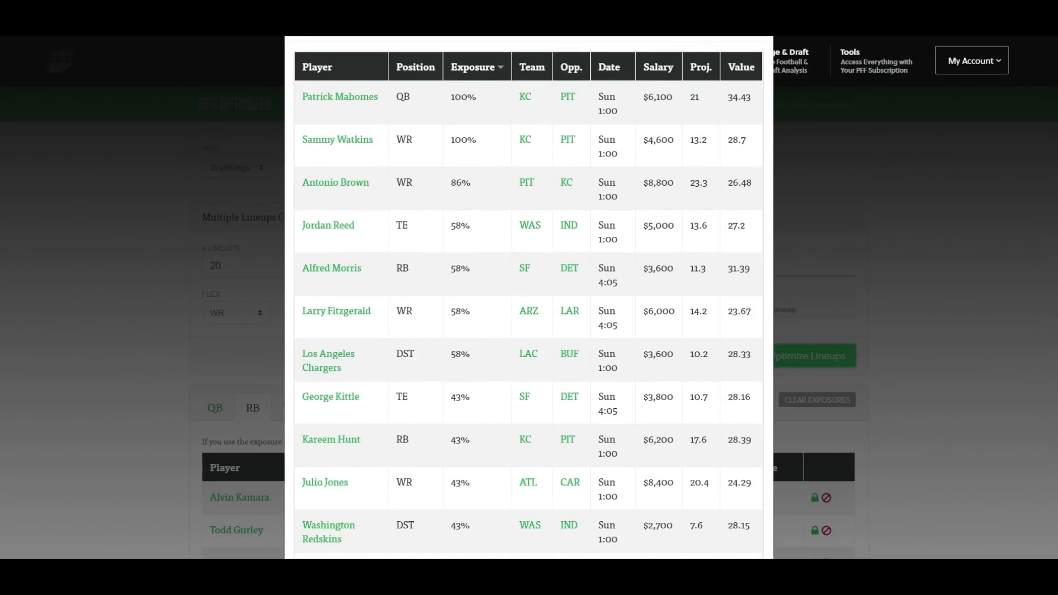